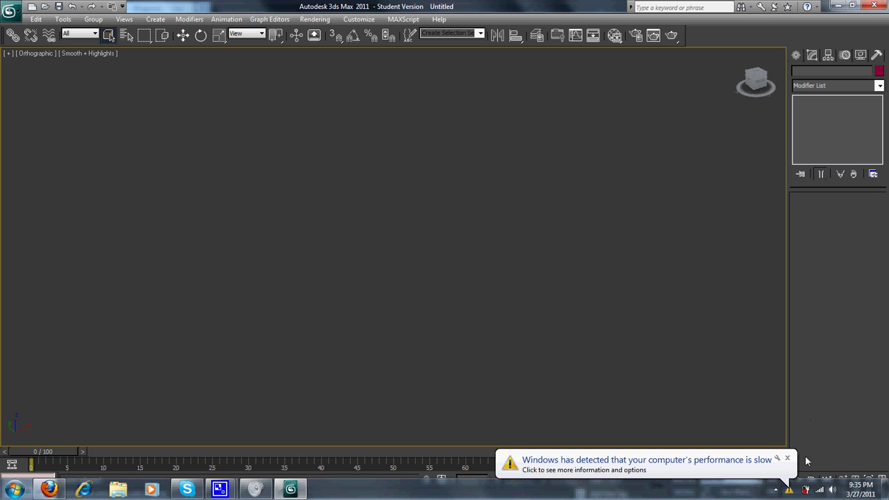
- Close the Windows performance balloon and its colour-scheme dialog
click(774, 464)
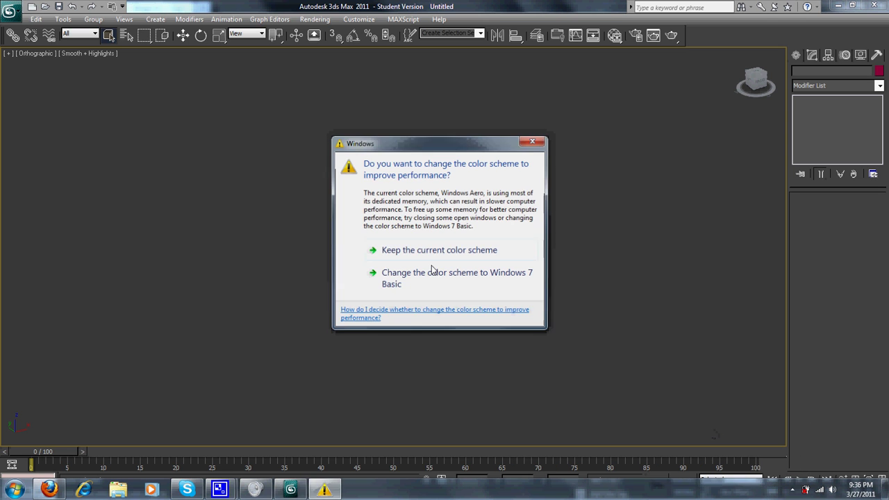
click(534, 141)
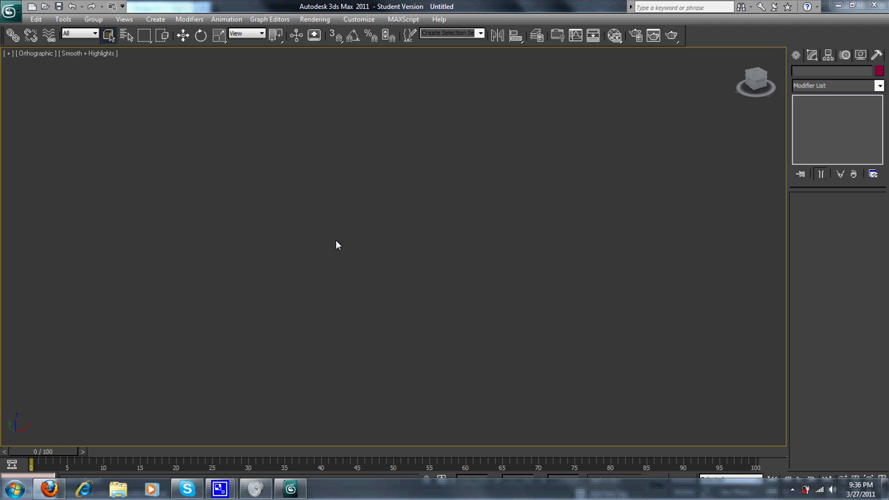
- Draw a box base about 151 long by 69 wide in the Top view
click(798, 55)
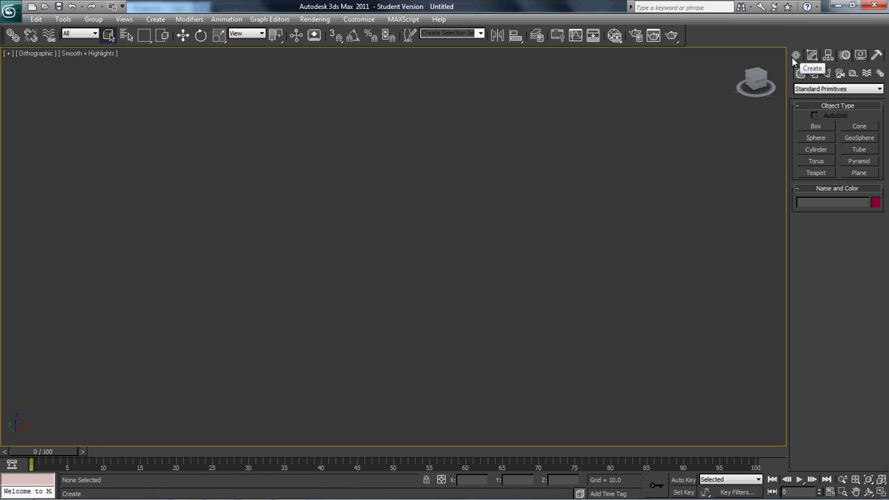
click(816, 126)
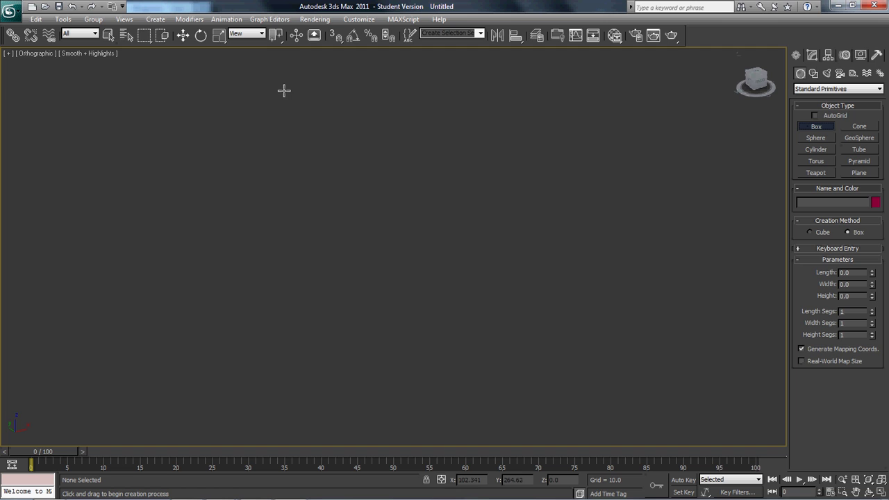
key(t)
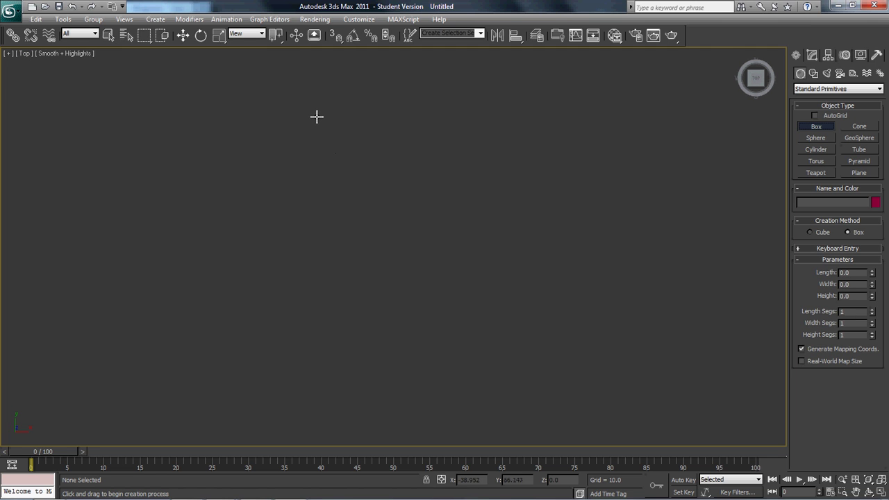
drag(316, 116, 454, 409)
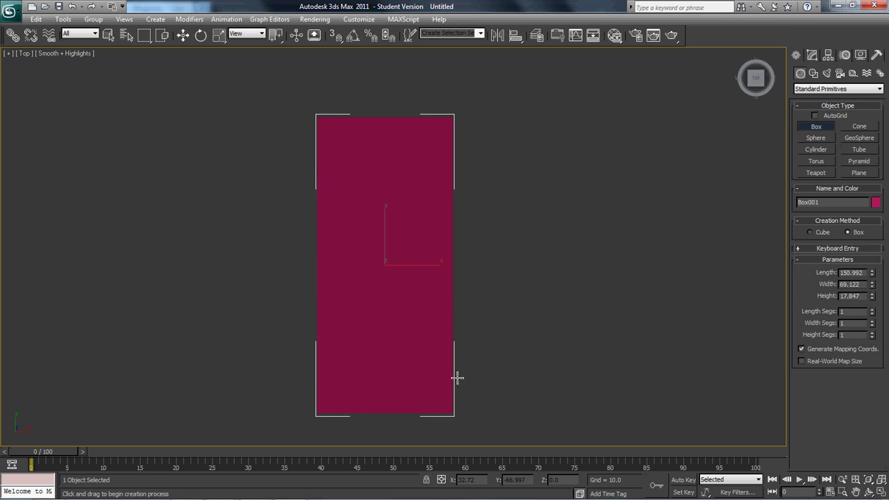
- Raise Box001's height to 69.178 in the Modify panel
right_click(536, 300)
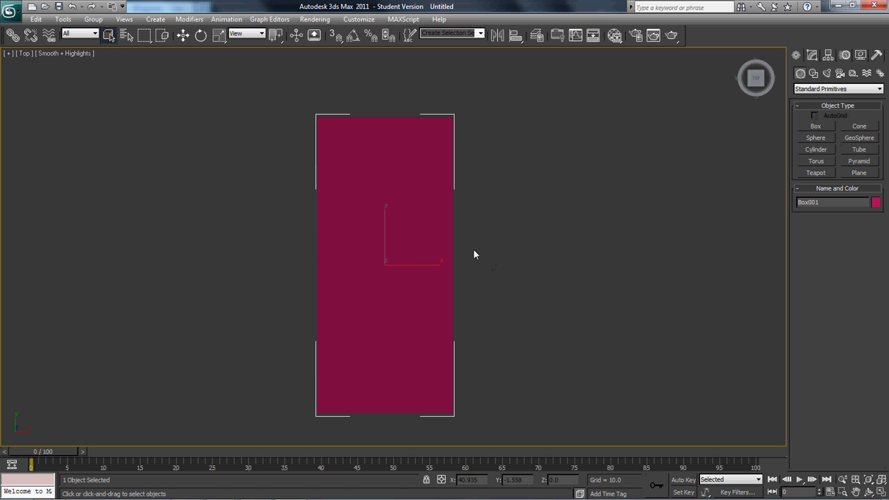
alt+middle_drag(399, 257, 440, 188)
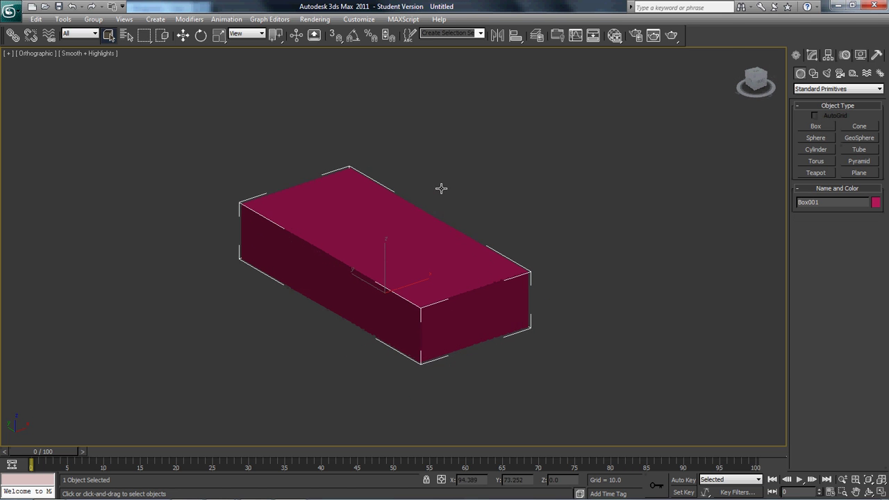
click(814, 55)
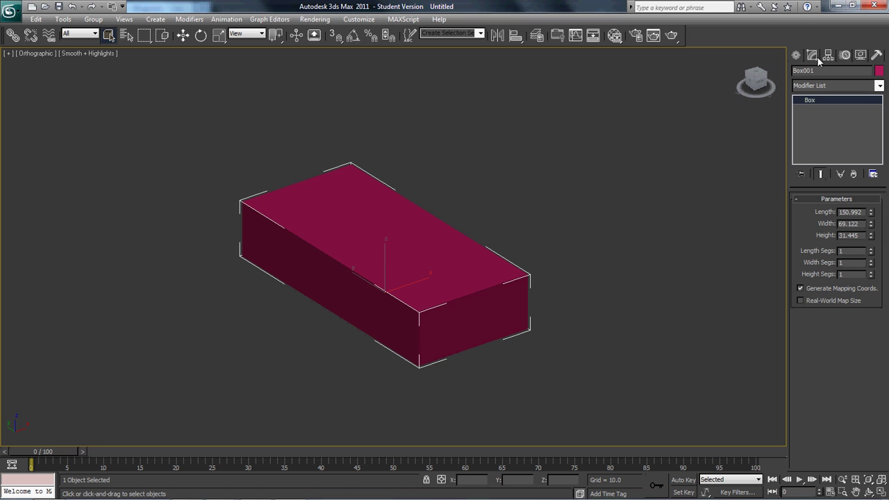
drag(870, 239, 882, 166)
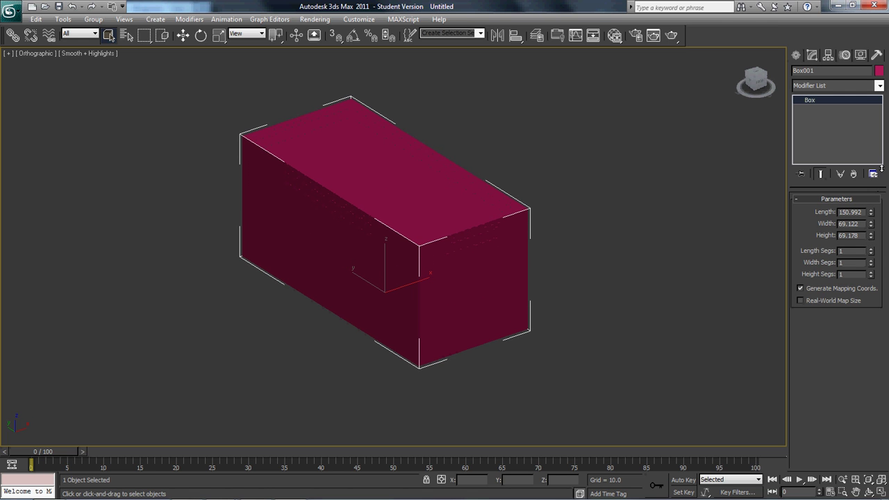
- Convert Box001 to an Editable Poly from the quad menu
right_click(813, 103)
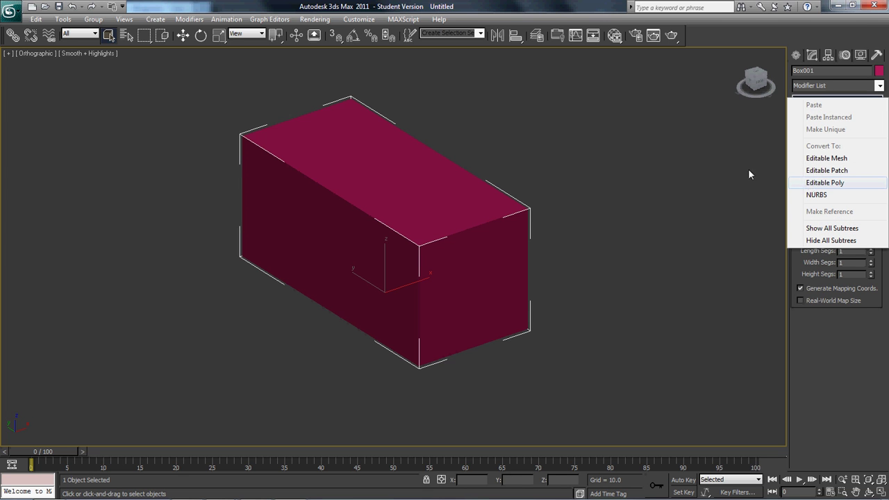
click(619, 173)
click(366, 250)
right_click(394, 203)
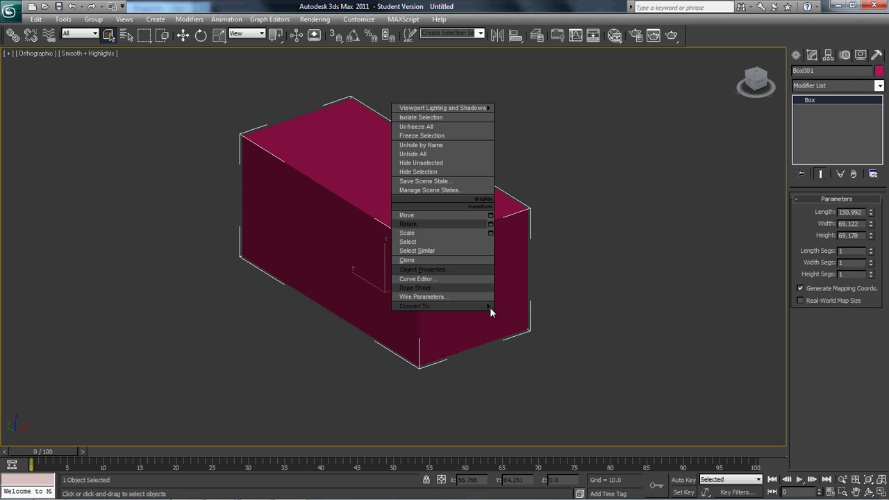
mouse_move(485, 307)
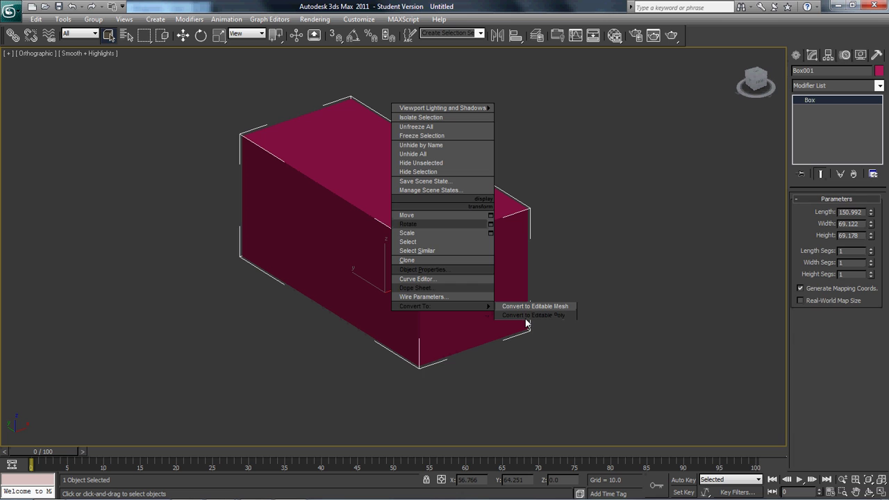
click(529, 315)
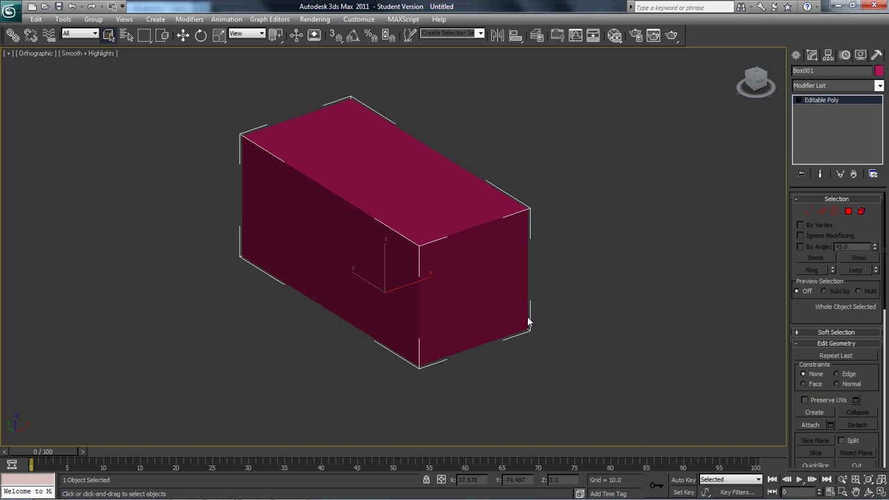
- Select the box's front, side and top polygons and delete them
key(4)
click(480, 288)
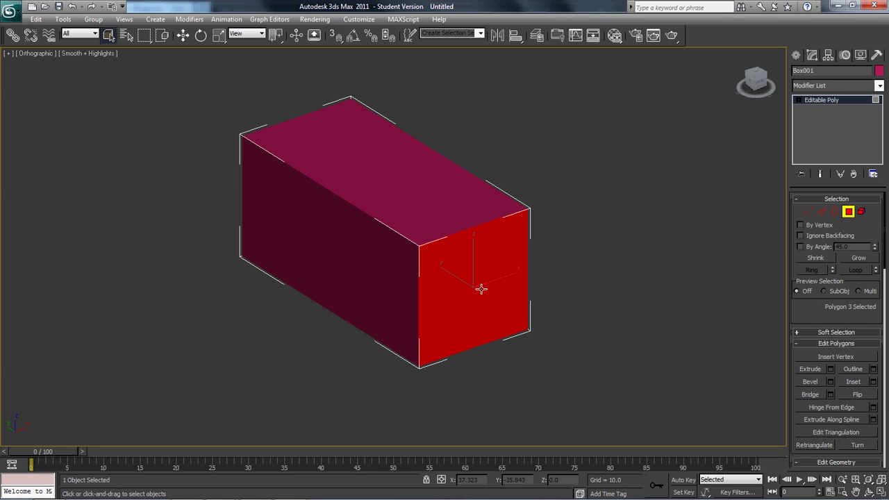
ctrl+click(405, 274)
ctrl+click(424, 224)
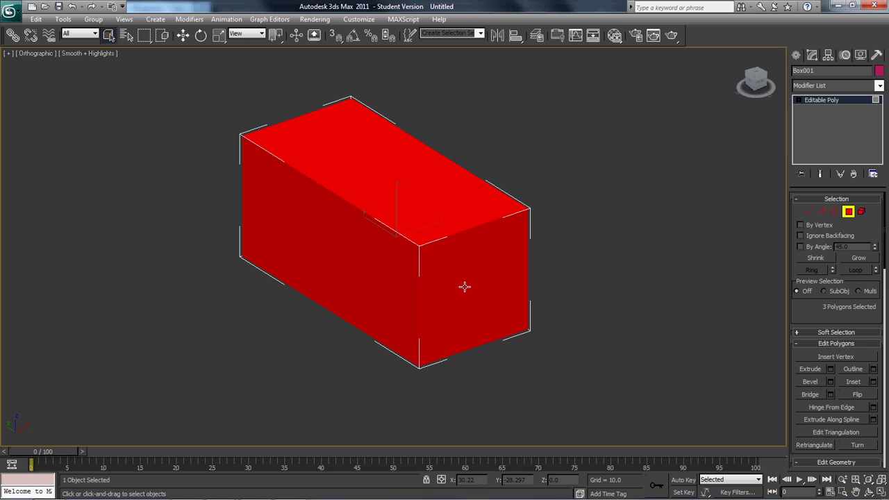
mouse_move(464, 285)
alt+middle_down()
mouse_move(389, 218)
mouse_move(312, 271)
mouse_move(248, 229)
mouse_move(423, 220)
mouse_move(464, 270)
alt+middle_up()
key(Delete)
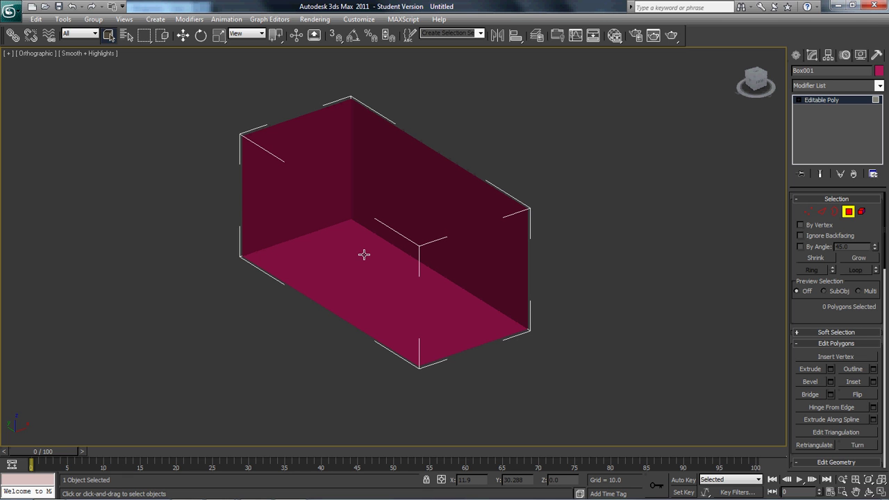
- Delete the old Slate Material Editor nodes and add a new Standard material, Material #29
key(m)
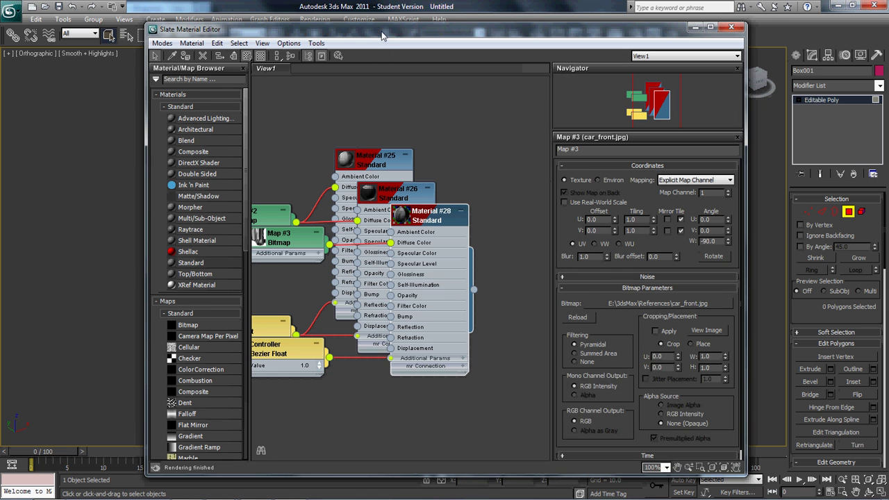
drag(381, 34, 523, 32)
drag(460, 116, 613, 281)
key(Delete)
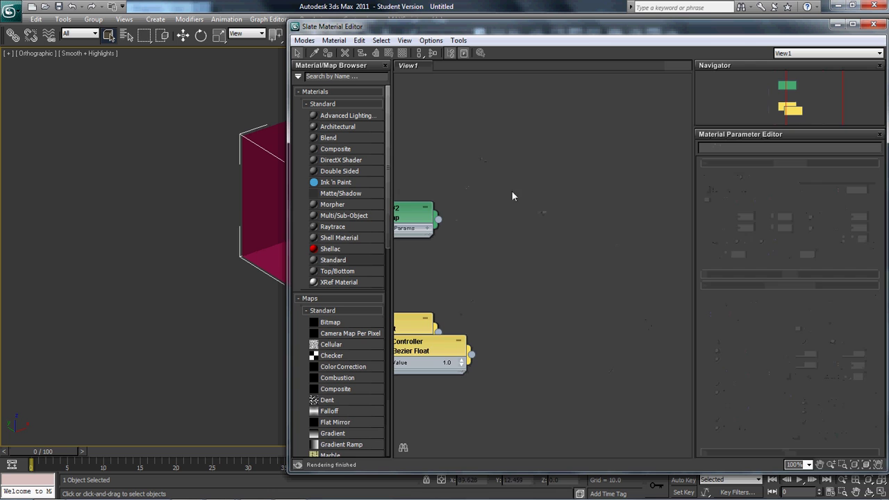
drag(496, 139, 394, 457)
key(Delete)
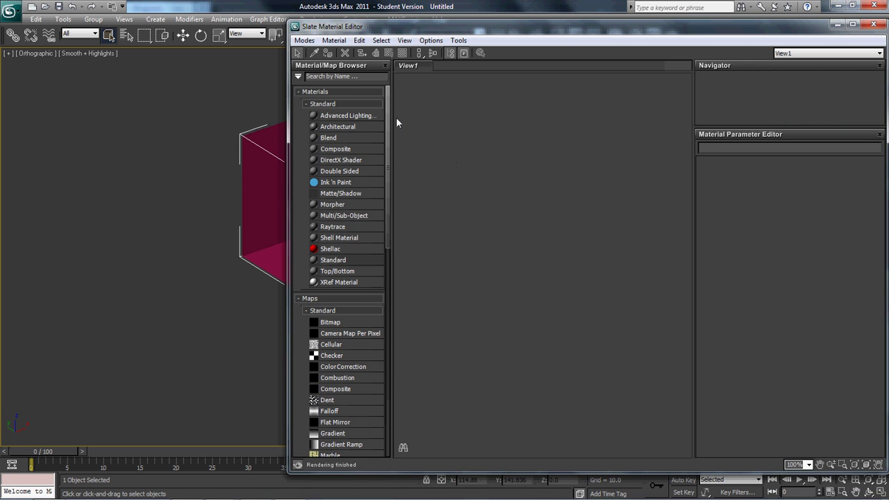
double_click(335, 264)
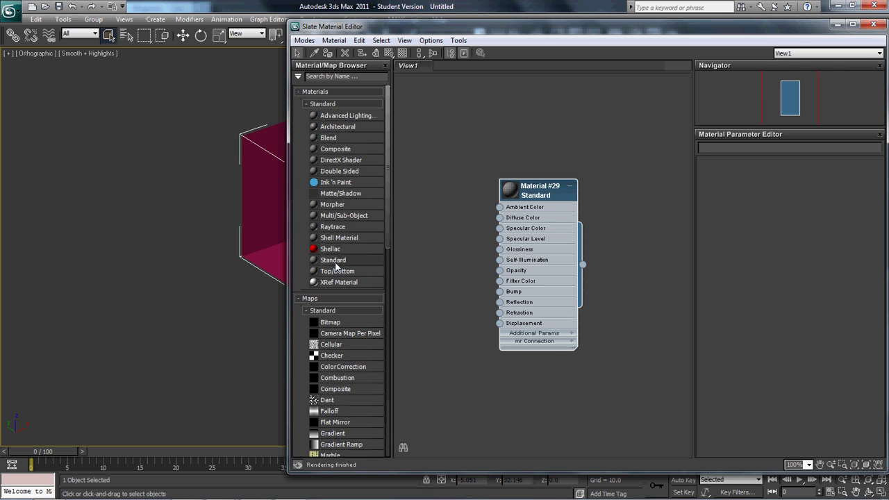
double_click(542, 195)
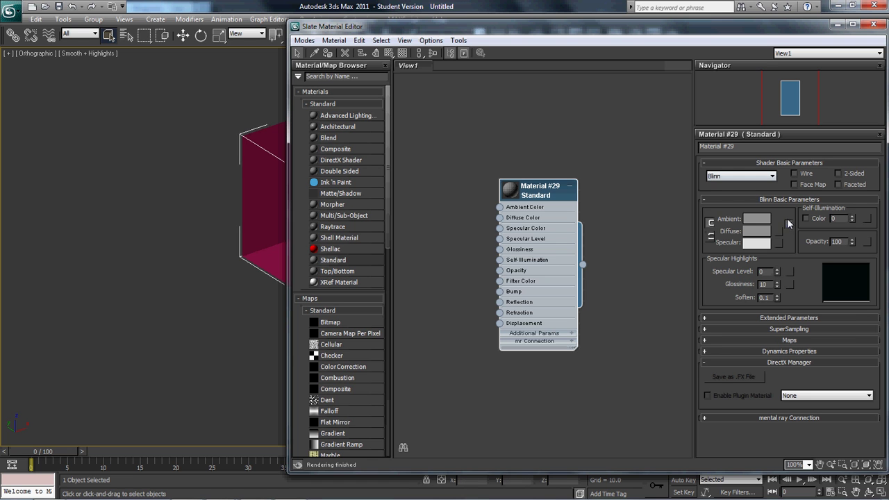
- Use a Checker map as Material #29's diffuse map and drag the material onto the box
click(780, 232)
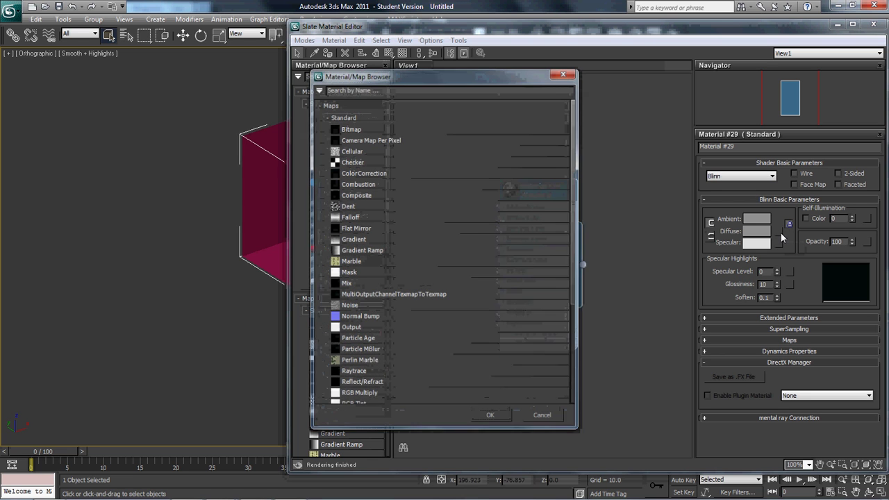
double_click(378, 161)
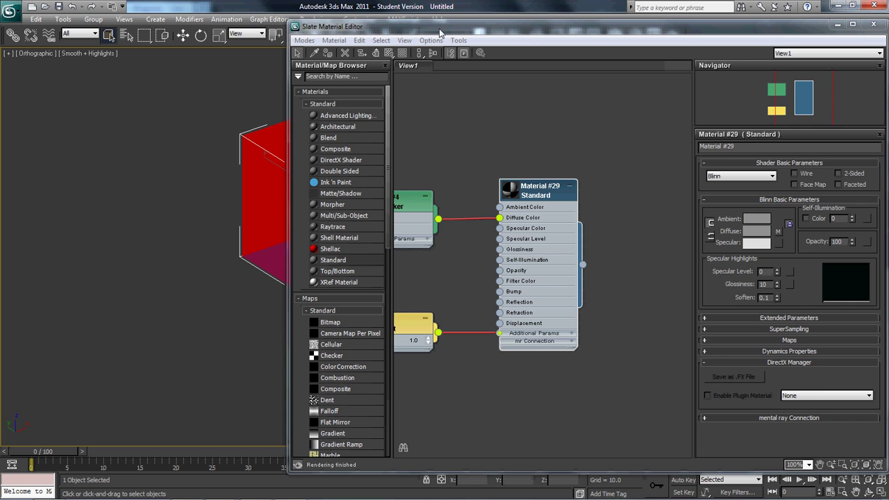
drag(454, 32, 603, 46)
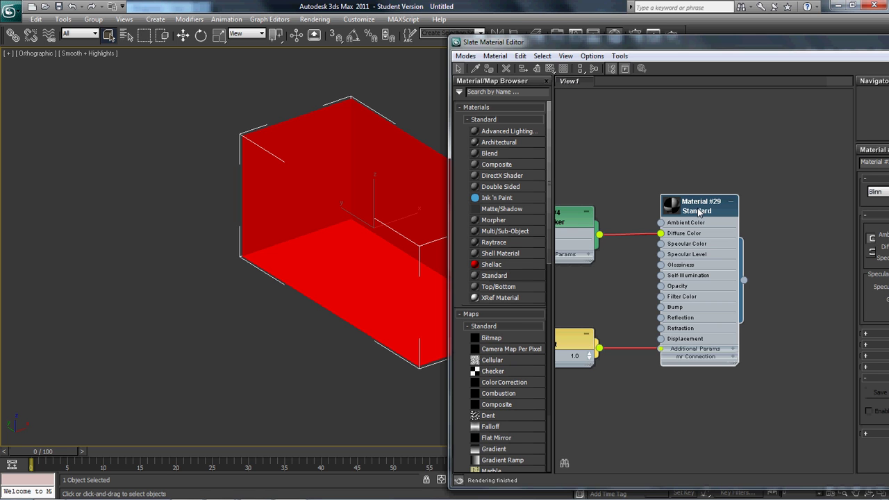
drag(699, 213, 353, 147)
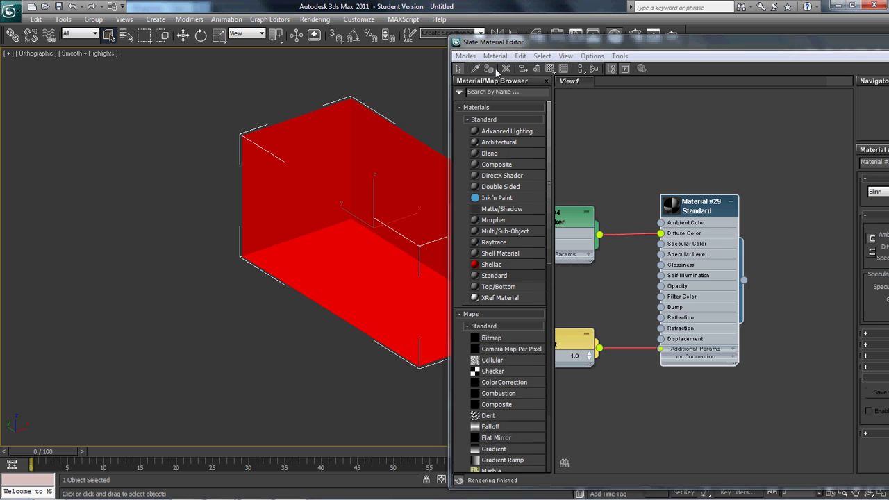
drag(523, 43, 622, 24)
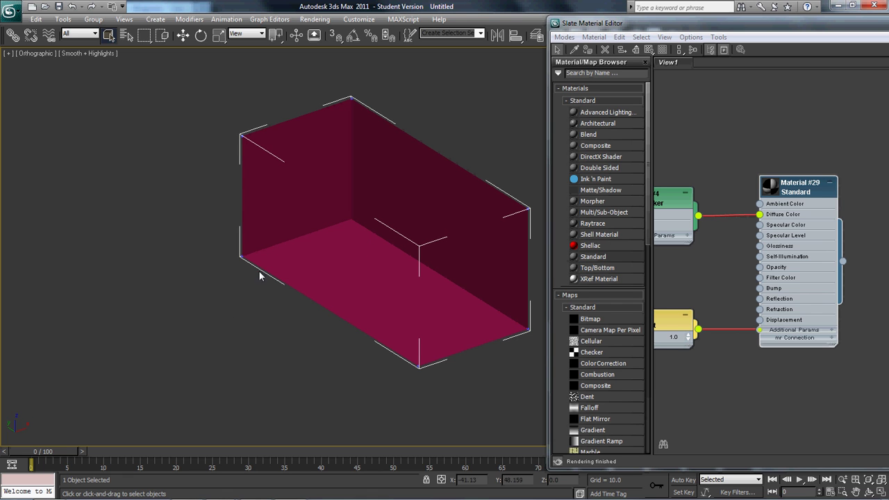
- Assign Material #29 to the box and show its checker map in the viewport
key(m)
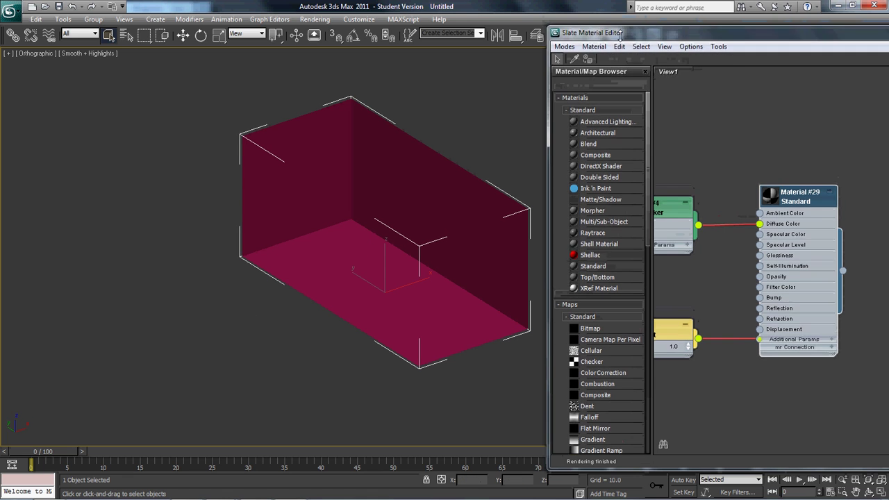
key(1)
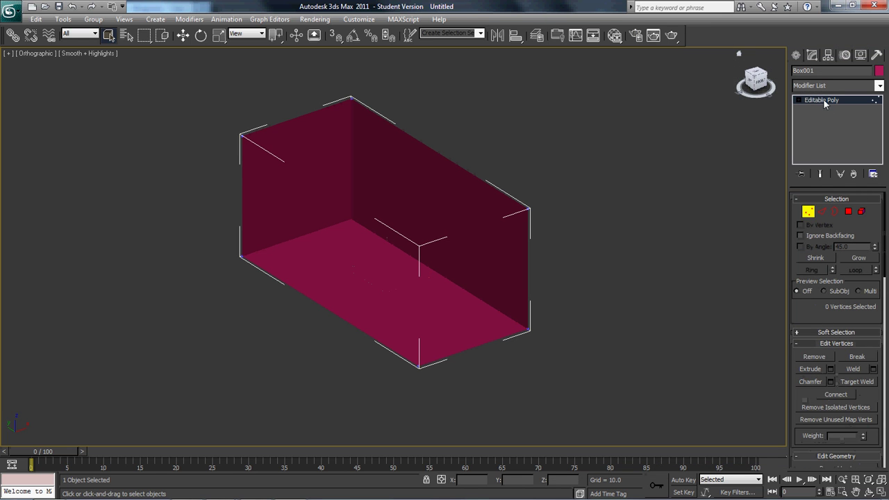
click(821, 100)
key(m)
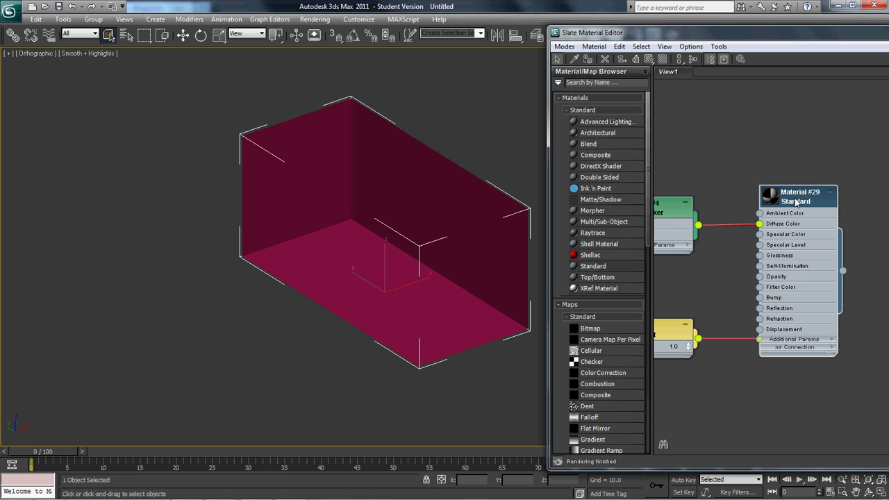
drag(823, 36, 723, 15)
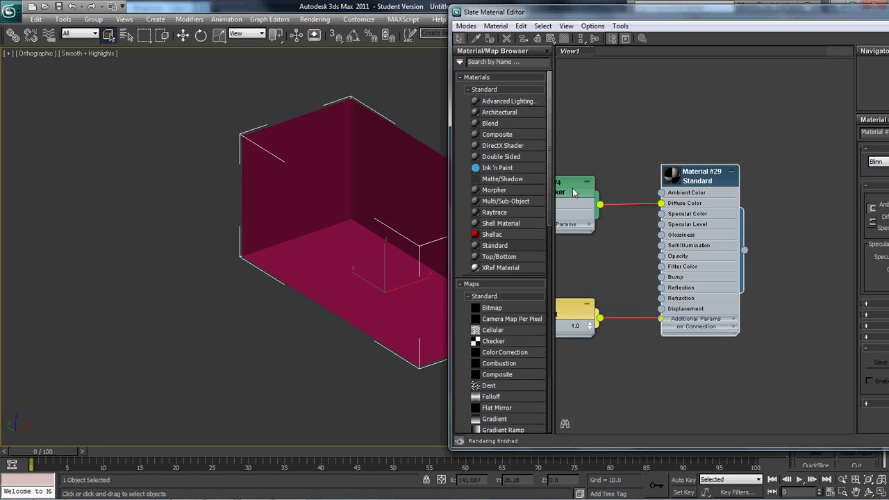
drag(577, 194, 643, 115)
drag(574, 311, 631, 164)
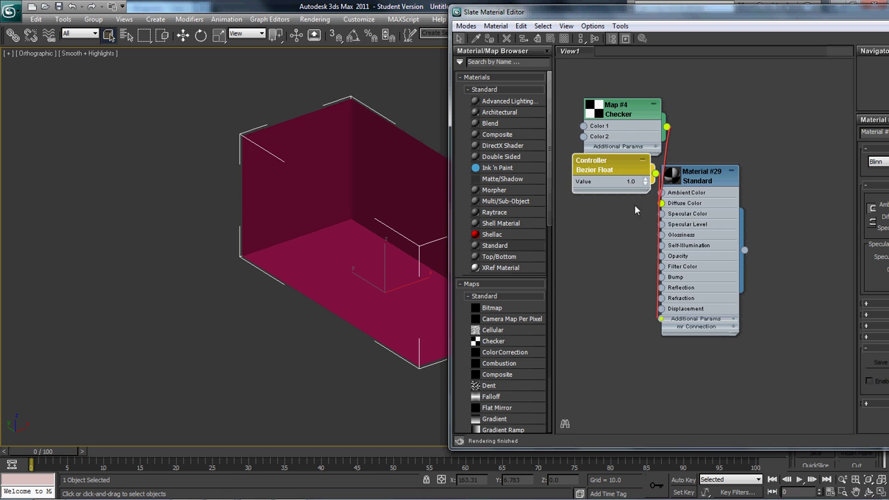
drag(681, 255, 703, 177)
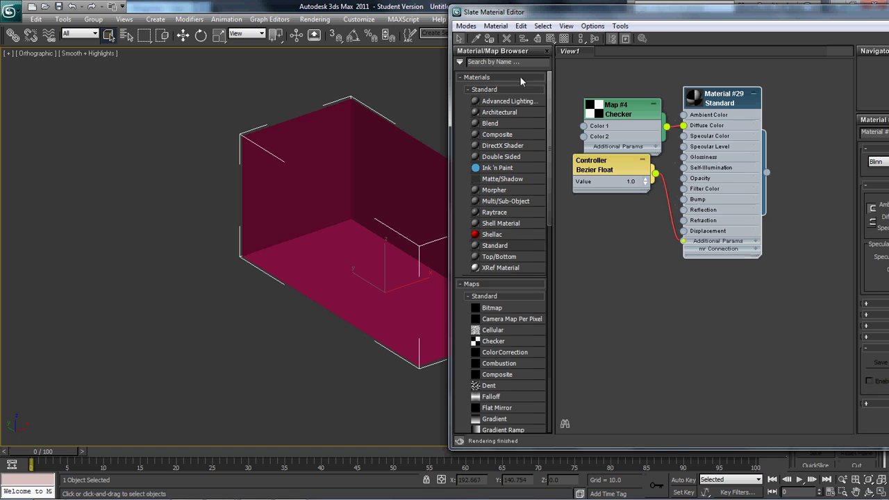
click(490, 39)
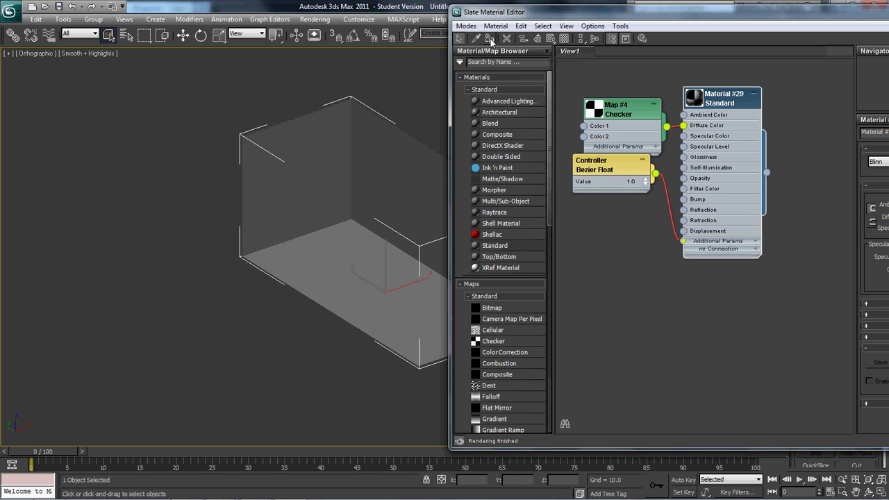
click(549, 38)
middle_drag(274, 256, 166, 260)
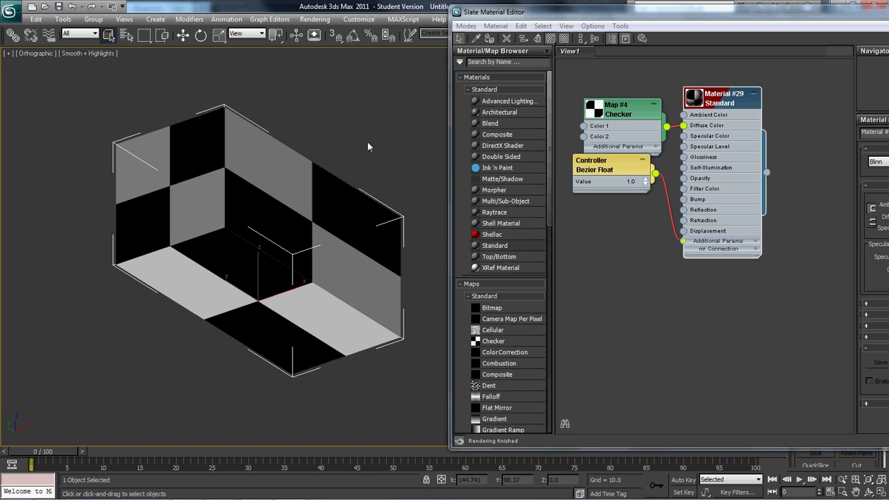
- Drag a Standard material into View1 to create Material #30 and show its Blinn parameters
key(m)
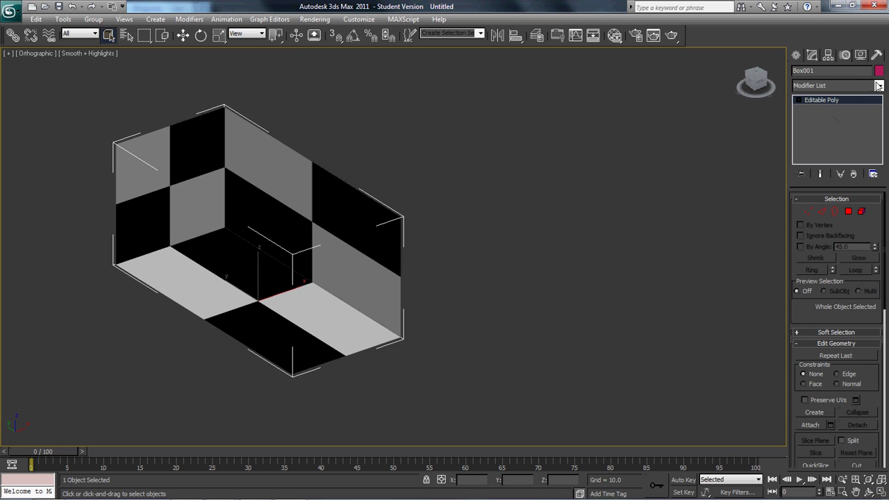
key(m)
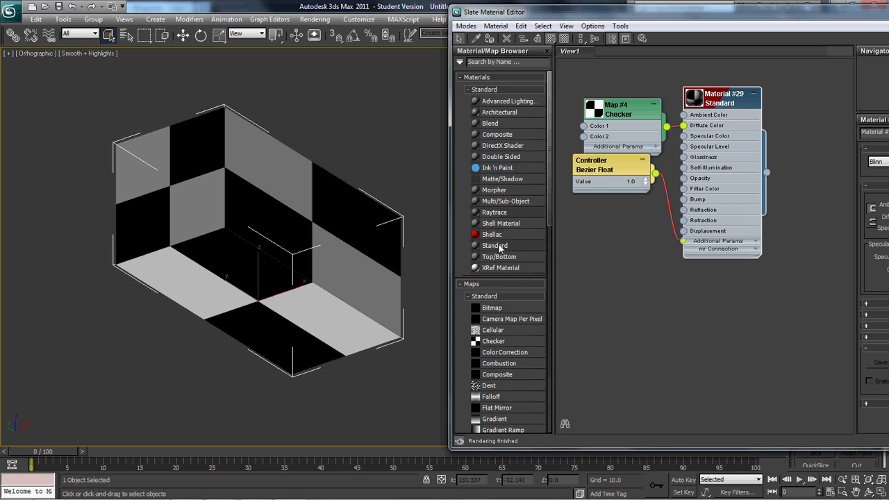
drag(495, 248, 623, 266)
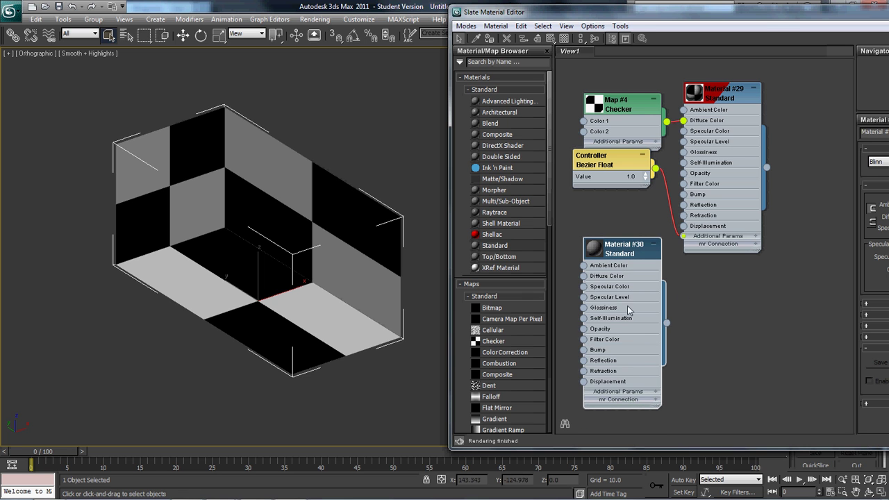
double_click(776, 12)
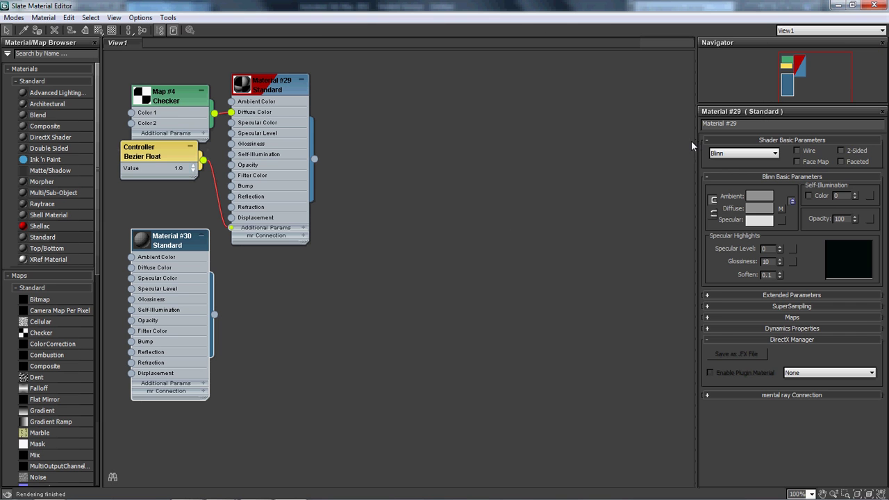
double_click(508, 7)
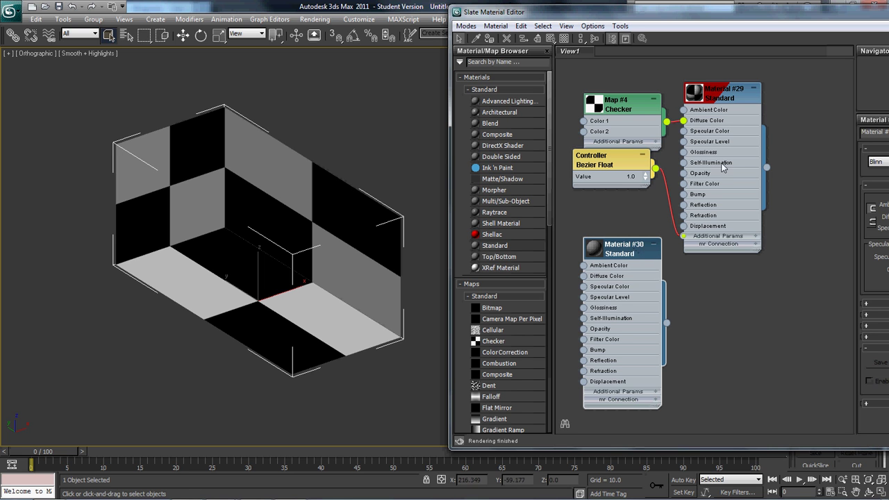
drag(818, 15, 717, 2)
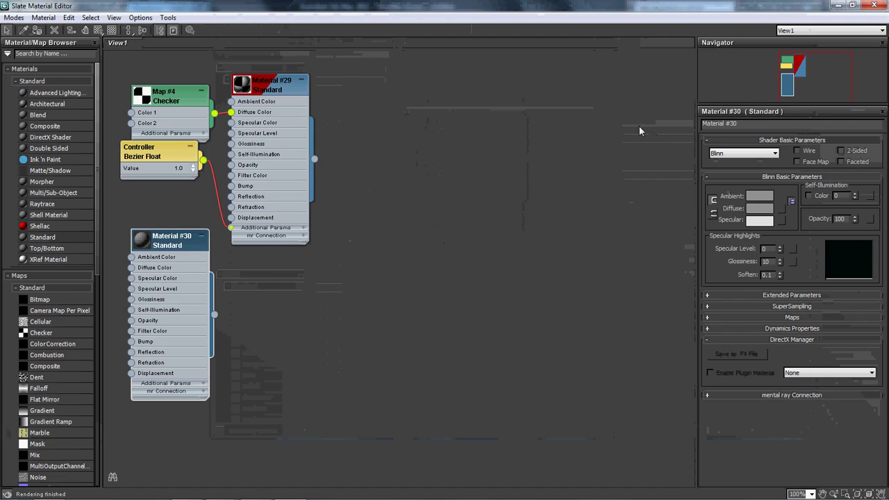
double_click(639, 5)
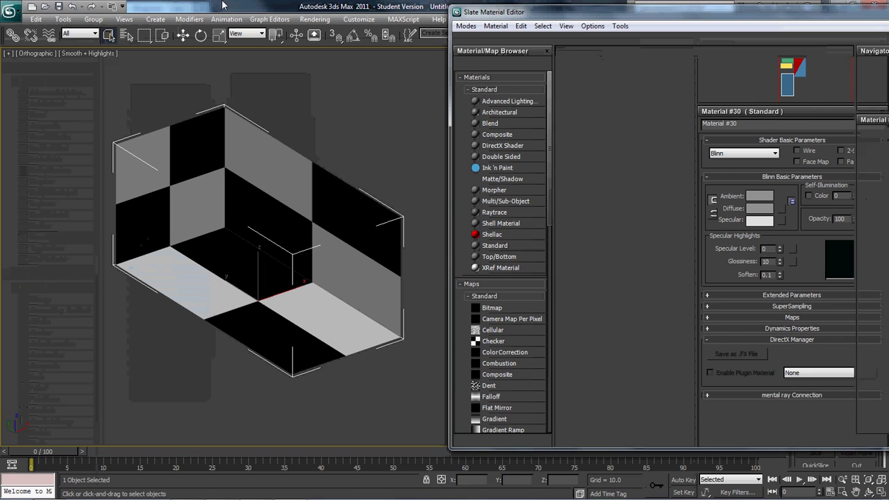
drag(788, 14, 525, 70)
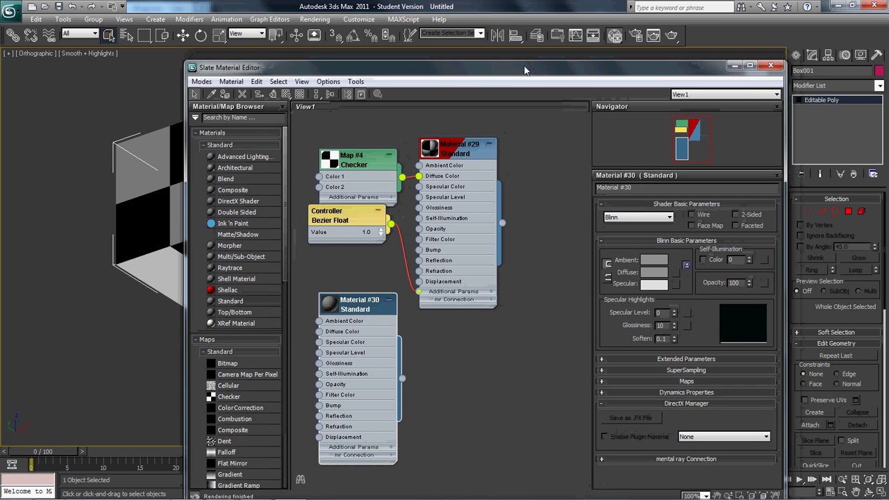
- Load car_all.jpg as a Bitmap diffuse map for Material #30
click(676, 272)
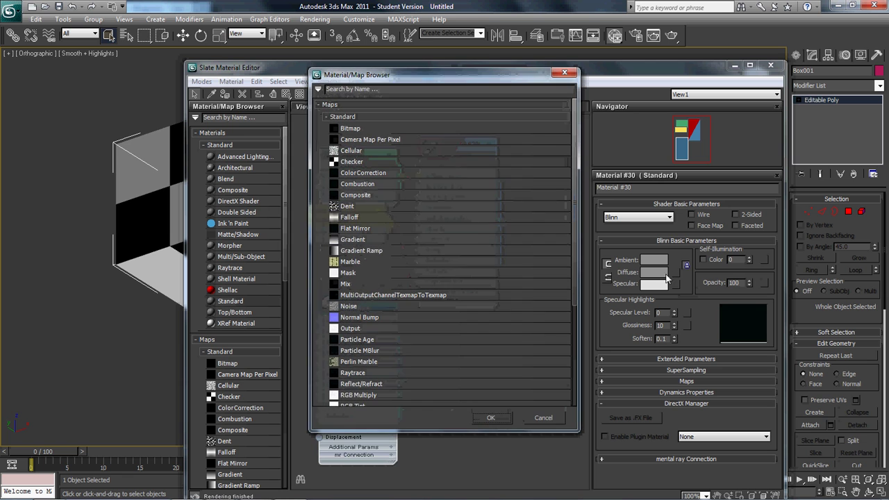
double_click(377, 129)
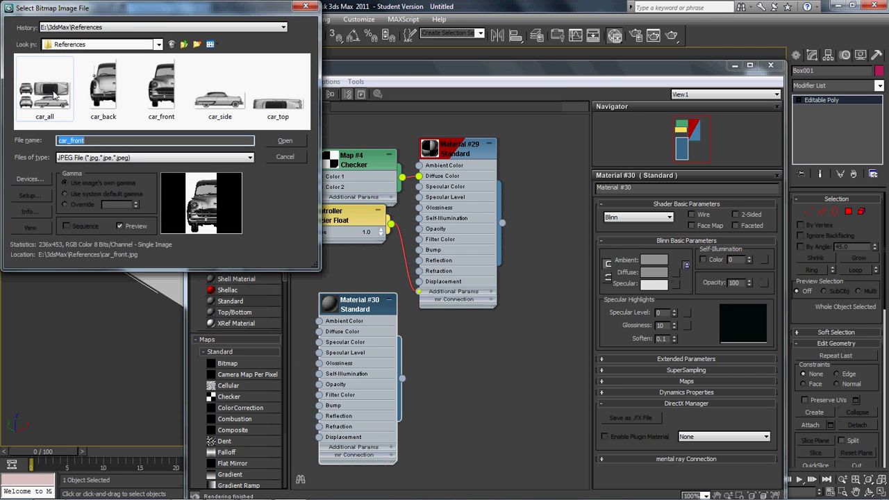
click(52, 95)
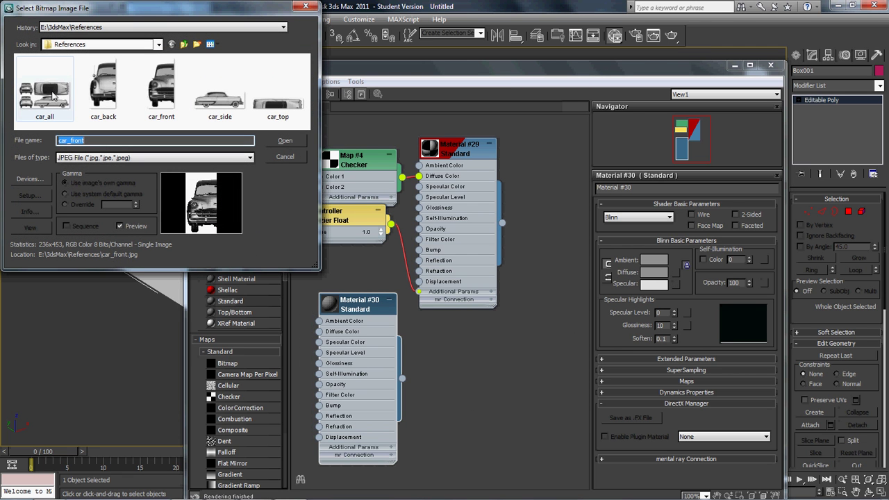
click(299, 144)
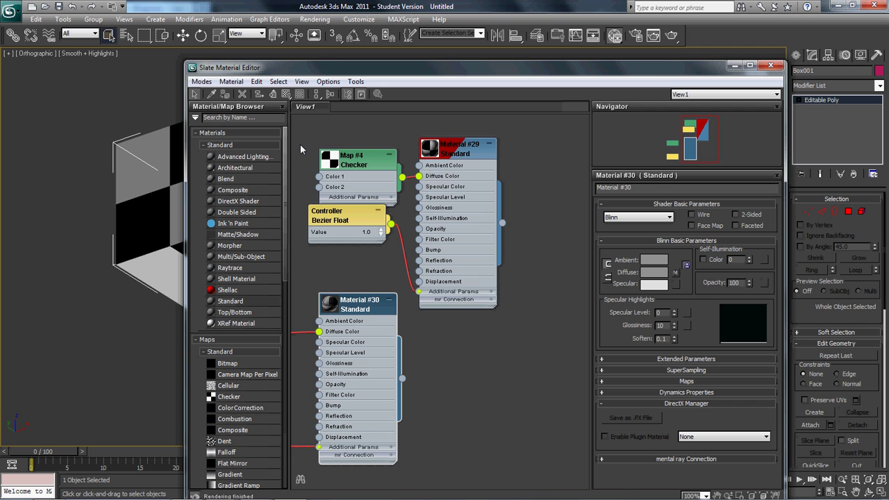
- Assign Material #30 to the box, display its car_all texture, and close the editor
drag(363, 73, 517, 25)
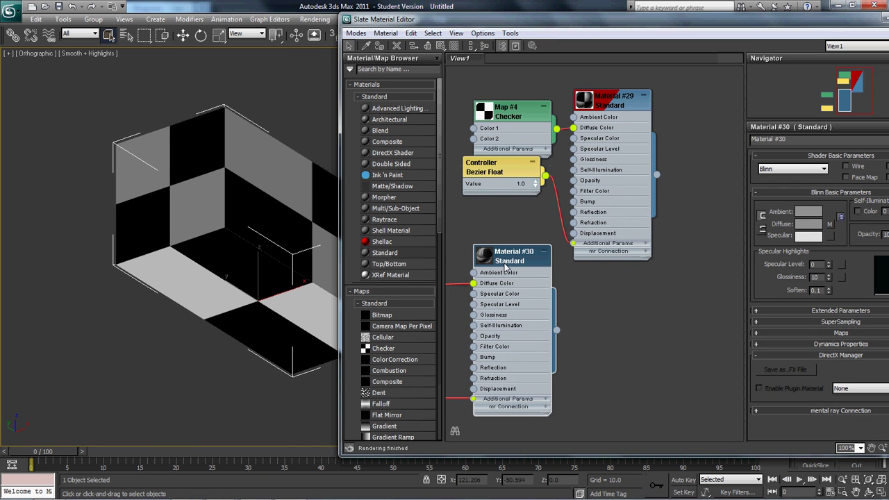
drag(508, 261, 663, 279)
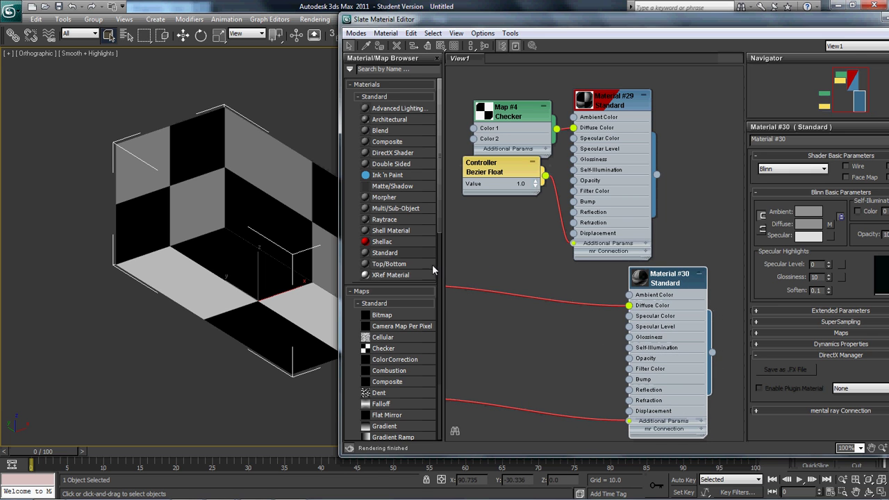
click(380, 46)
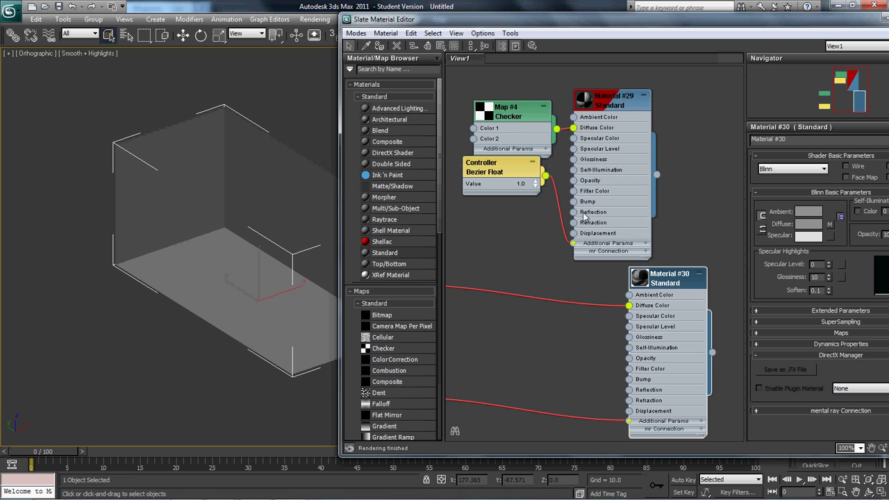
click(439, 46)
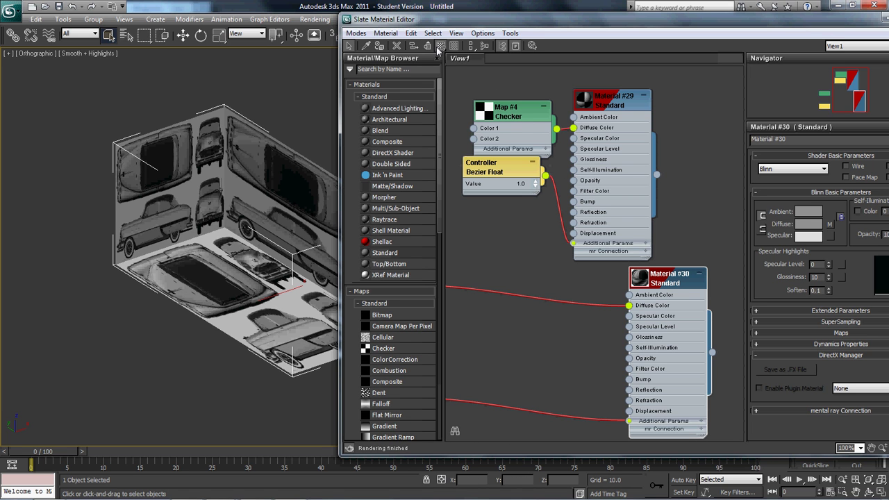
key(m)
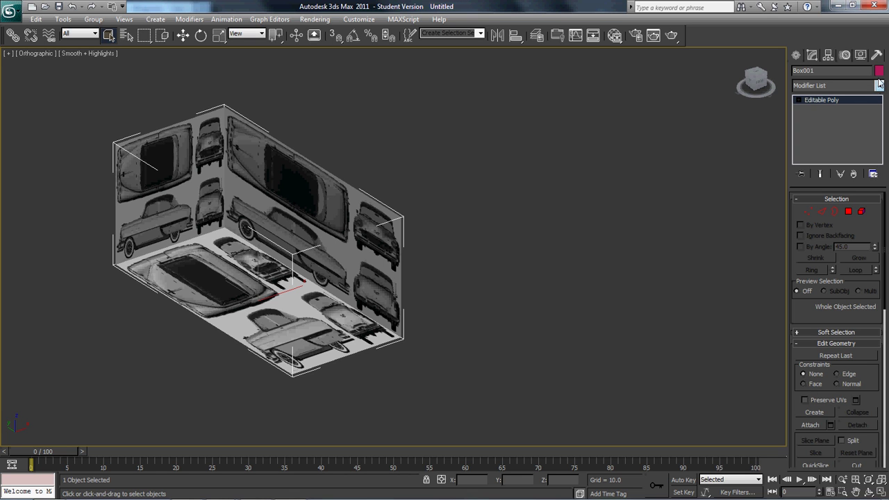
- Add an Unwrap UVW modifier on top of Box001's Editable Poly stack
click(880, 88)
scroll(833, 277, down, 15)
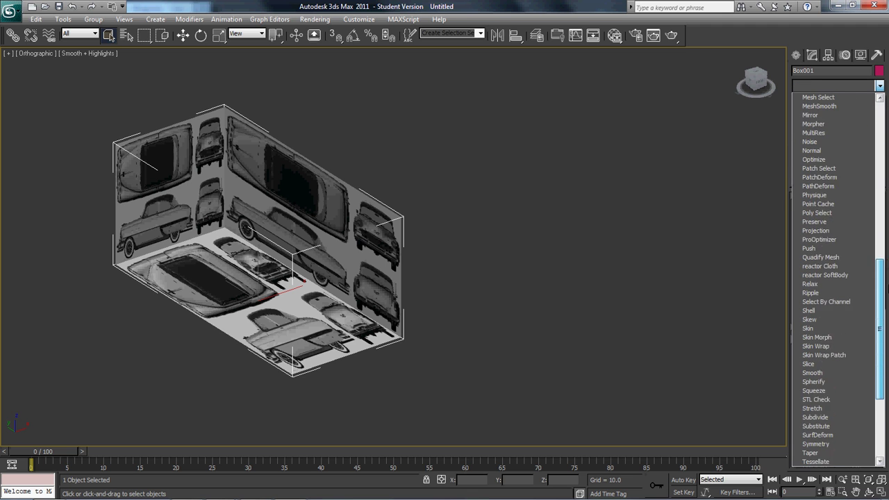
scroll(840, 313, down, 5)
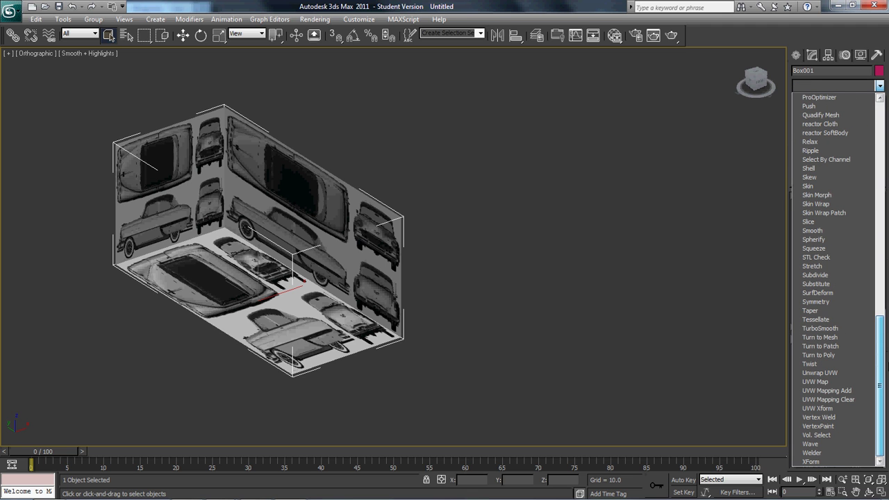
click(846, 374)
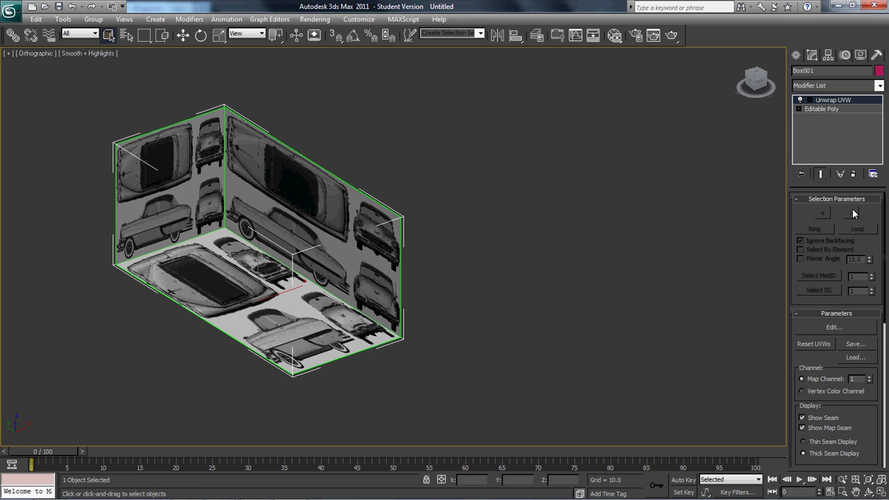
- Open Edit UVWs for Box001 and show Map #5 (car_all.jpg) as the background
click(833, 327)
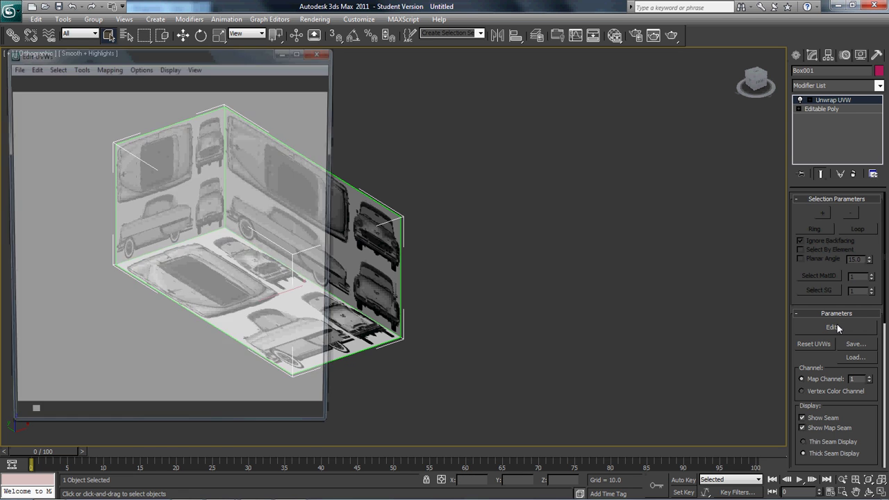
drag(299, 60, 565, 32)
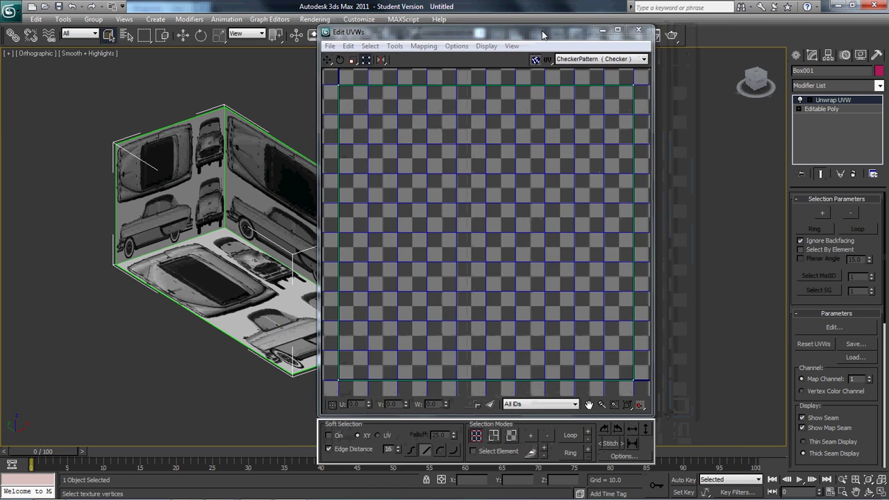
click(600, 60)
click(594, 61)
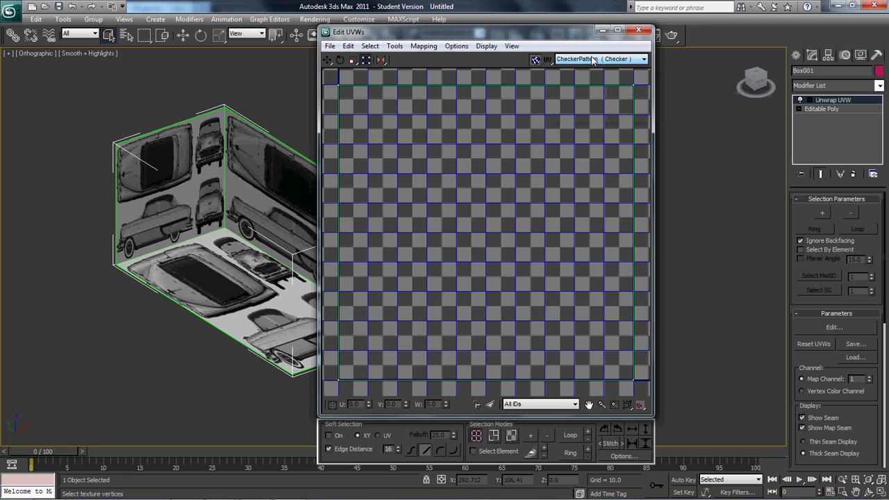
click(594, 61)
click(590, 81)
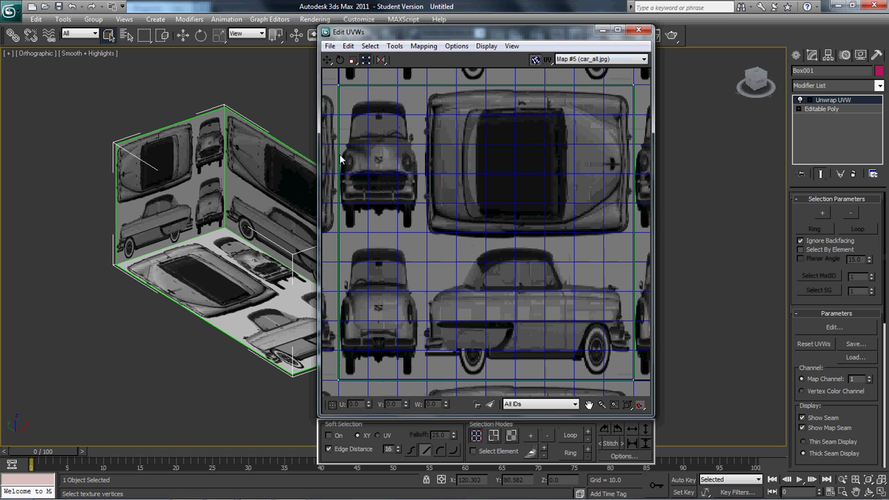
click(330, 46)
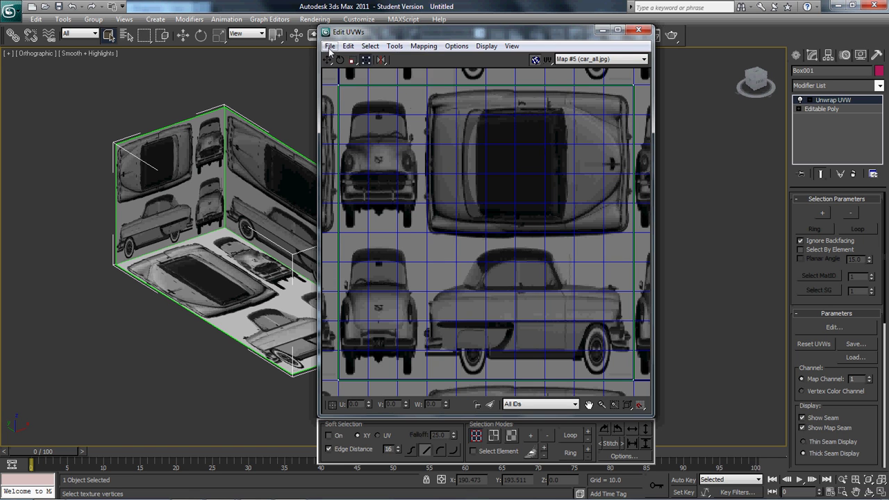
mouse_move(369, 47)
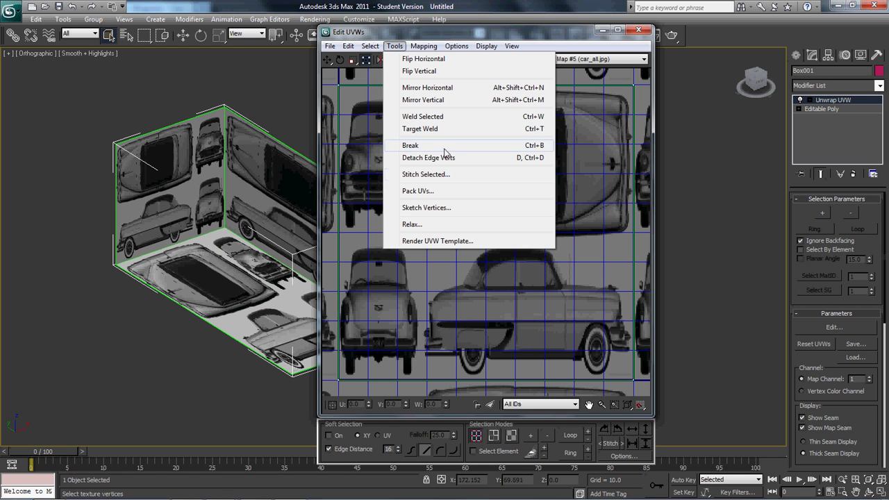
- Pack Box001's UVs with Recursive Packing at 0.02 spacing, then deselect them
click(445, 192)
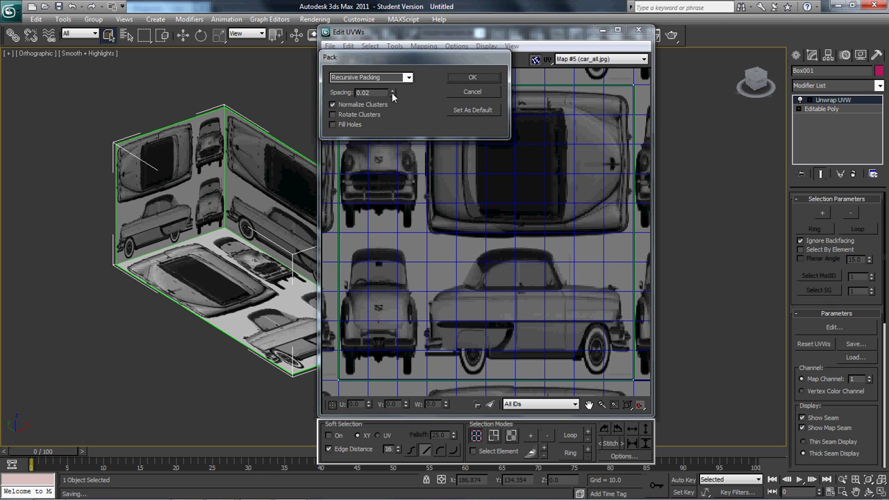
click(473, 78)
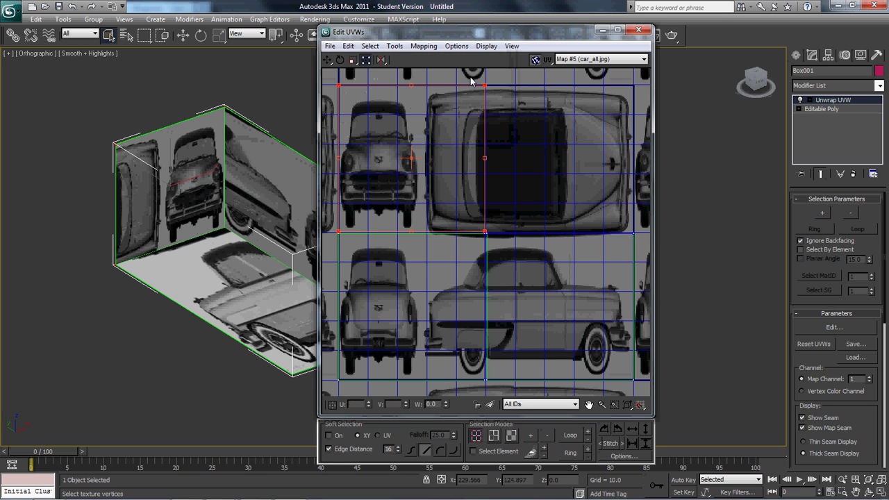
click(517, 189)
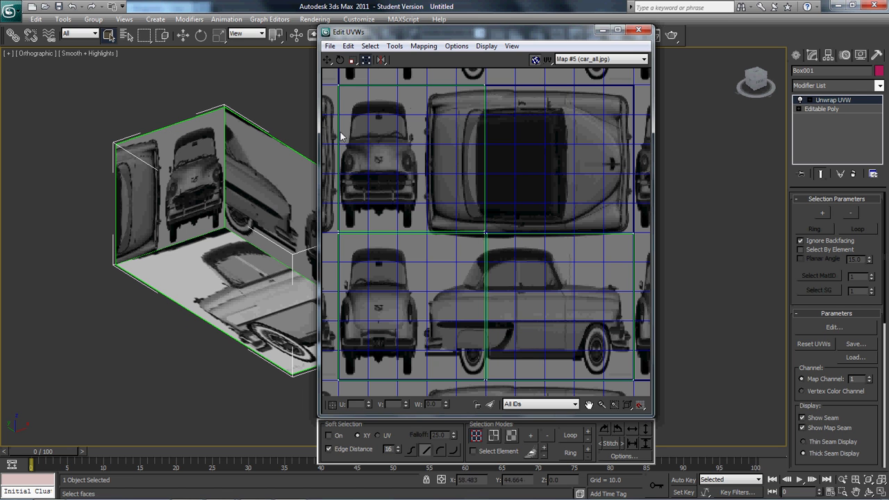
- Select the UV column over the top view and slide its edge left with Move Horizontal
drag(396, 33, 465, 18)
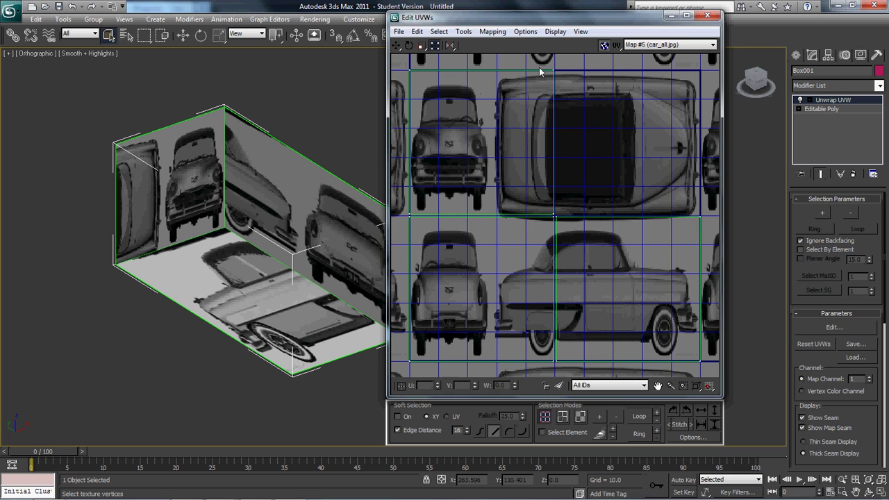
double_click(532, 18)
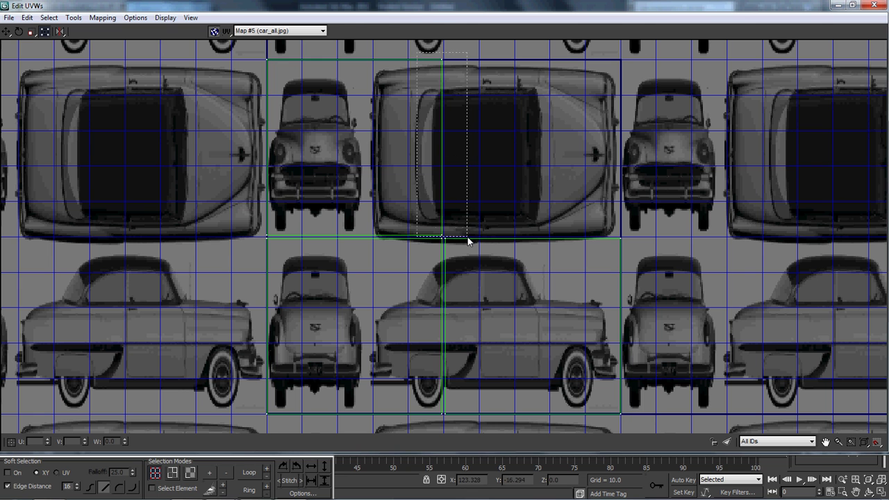
drag(467, 236, 467, 237)
double_click(434, 6)
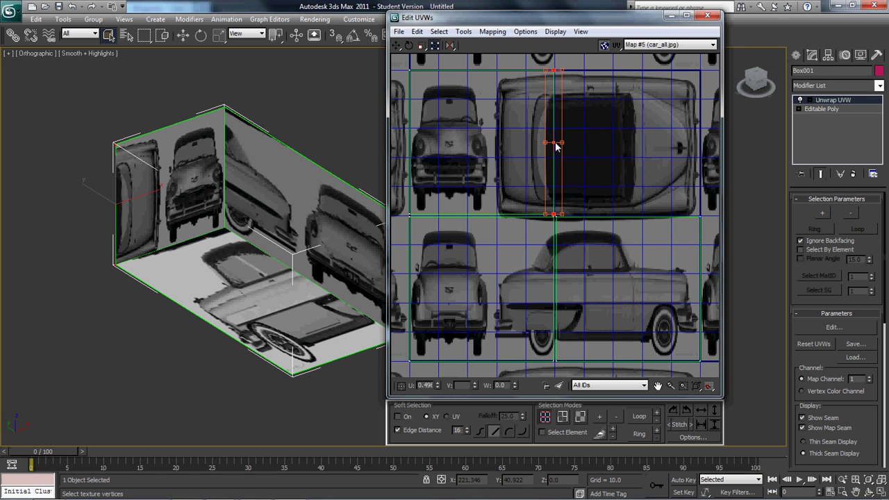
click(393, 45)
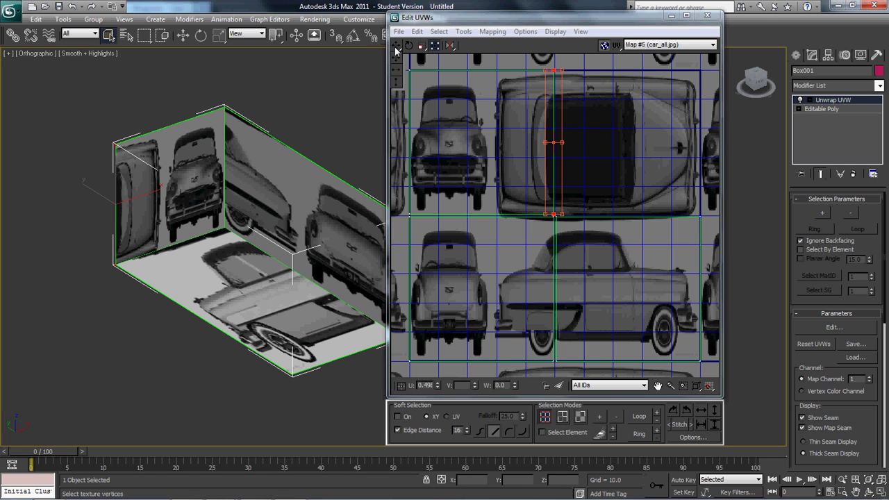
drag(396, 50, 399, 74)
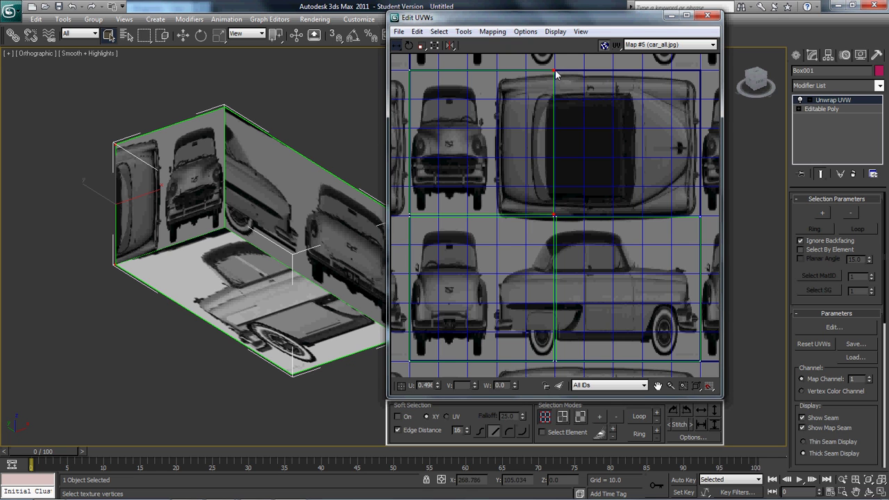
drag(556, 75, 451, 79)
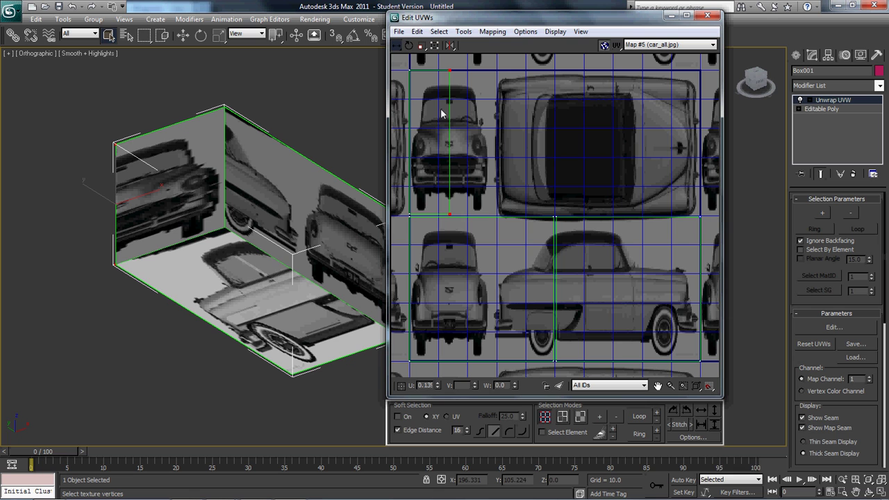
click(399, 71)
- Mirror the left UV column horizontally to flip the end face's car image
drag(486, 220, 486, 219)
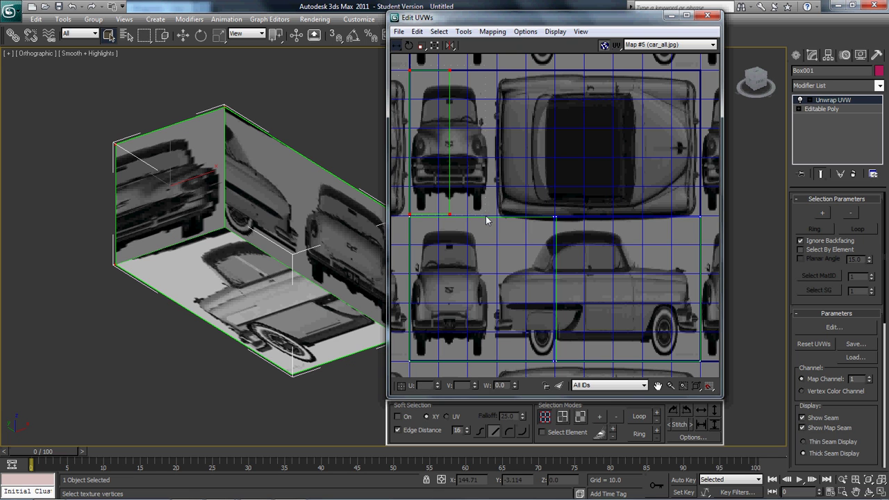
click(450, 46)
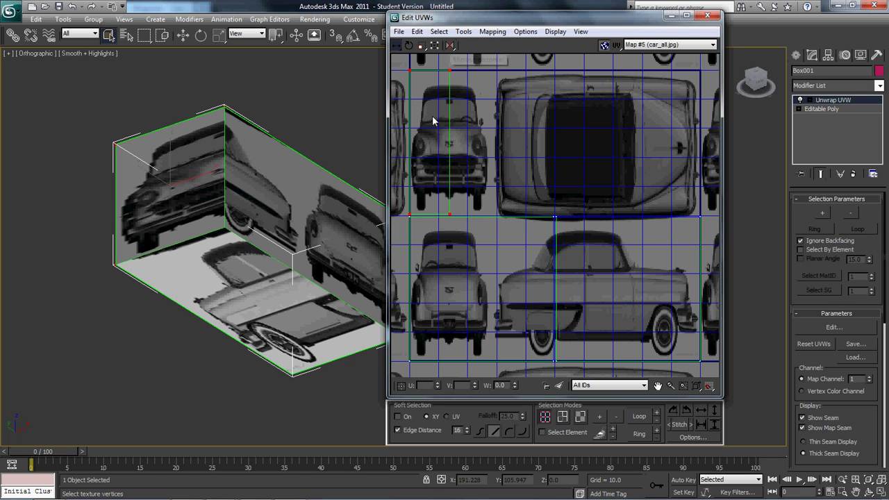
click(401, 224)
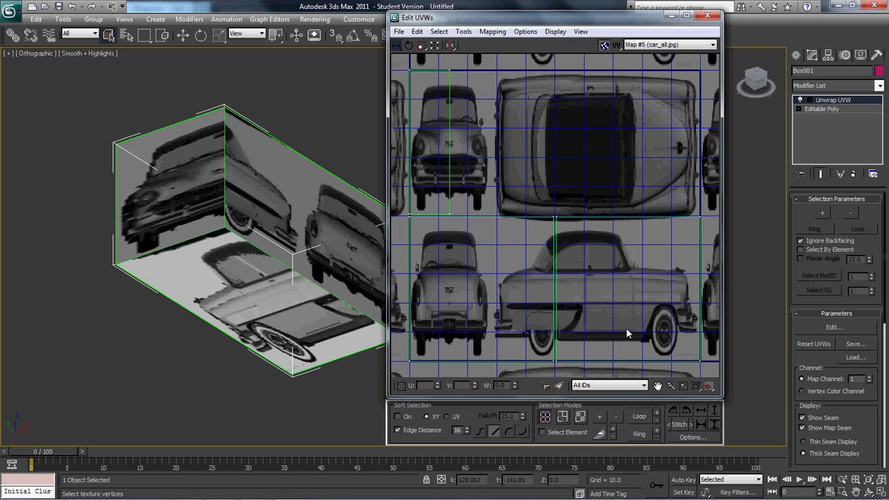
- Move the lower-right UV face's corners up and to the left
click(703, 365)
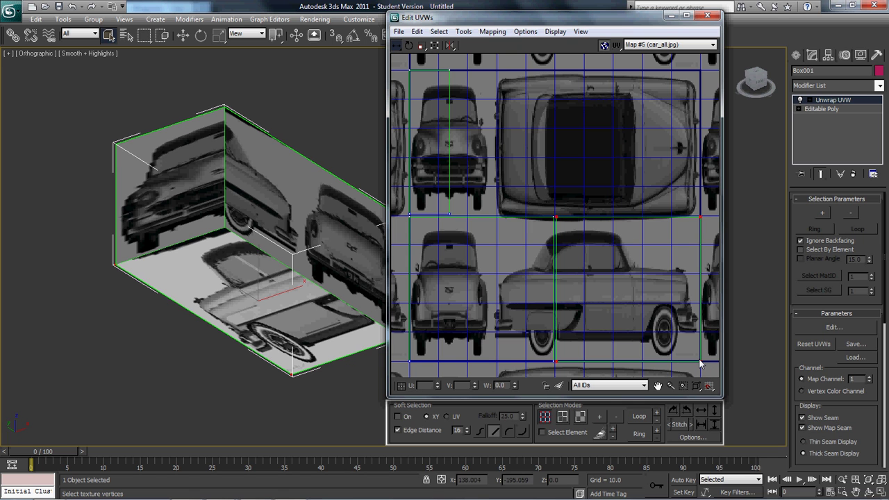
click(398, 46)
drag(705, 224, 682, 43)
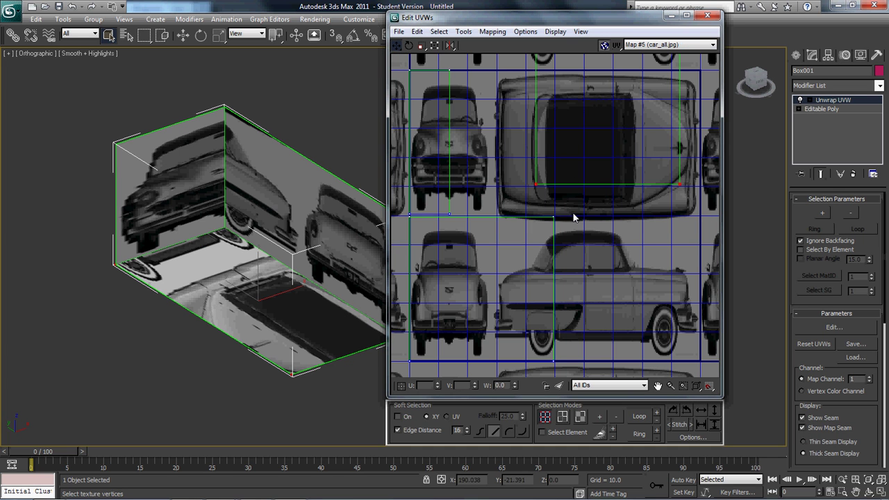
- Shift the lower-left UV quad right over the side view and stretch its right edge to the car's end
drag(558, 220, 408, 364)
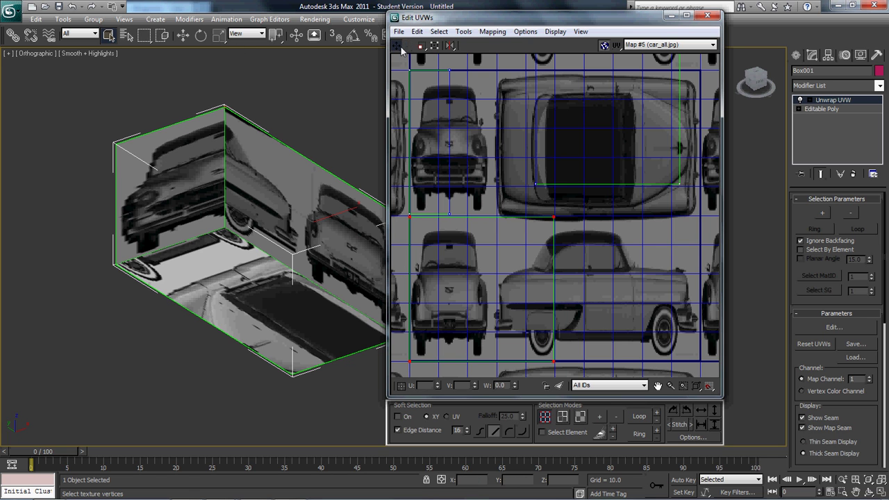
drag(400, 46, 401, 64)
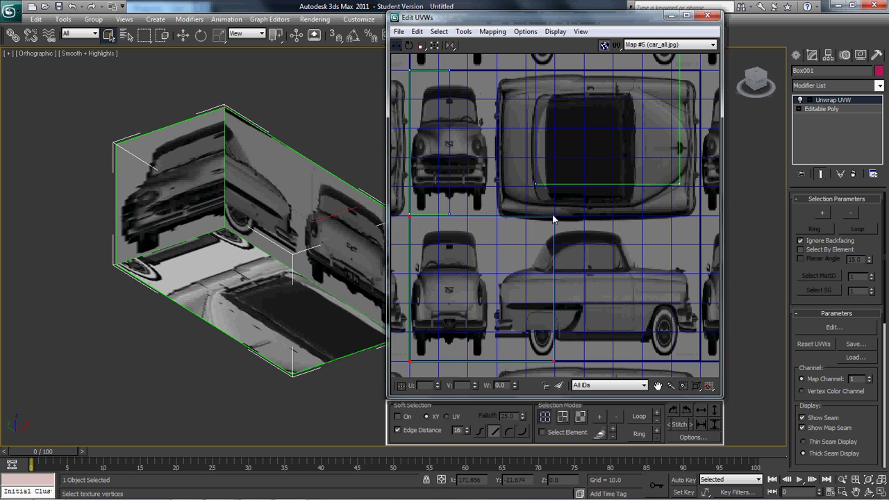
drag(554, 219, 635, 216)
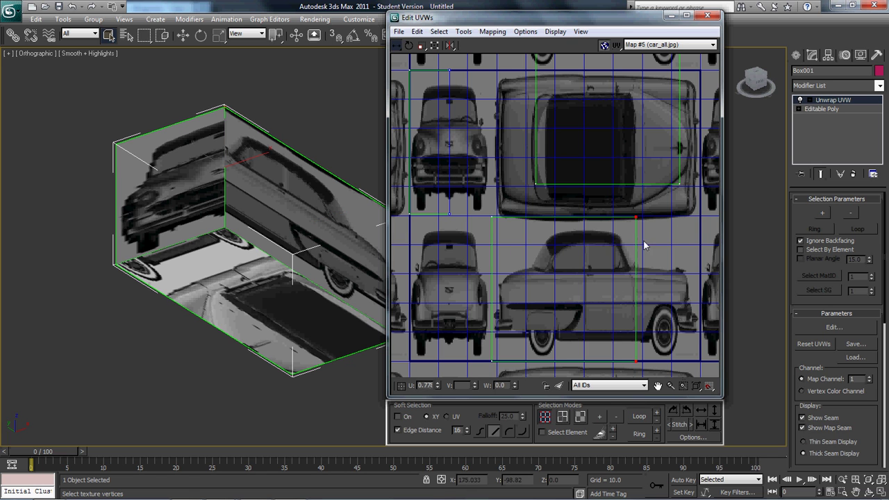
click(636, 218)
drag(637, 219, 700, 219)
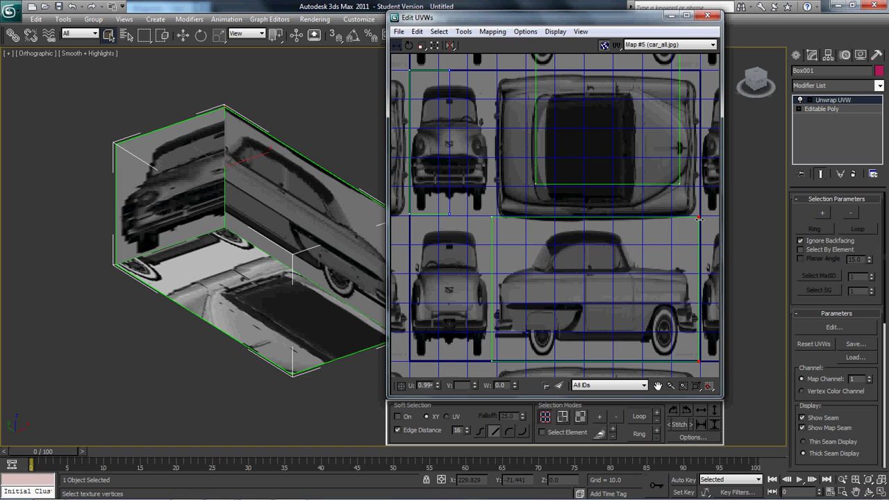
click(560, 251)
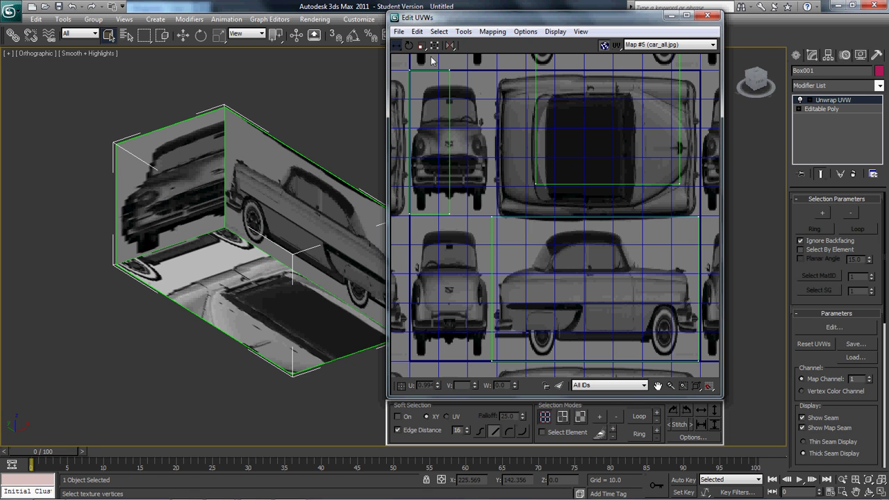
- Move the top-view UV vertices down slightly and raise the rectangle's bottom edge
scroll(560, 141, up, 1)
scroll(561, 135, down, 3)
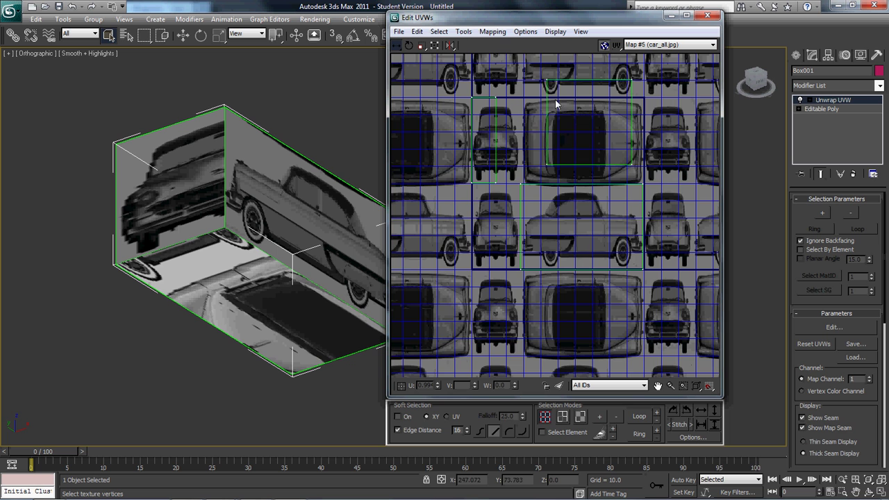
drag(533, 69, 665, 173)
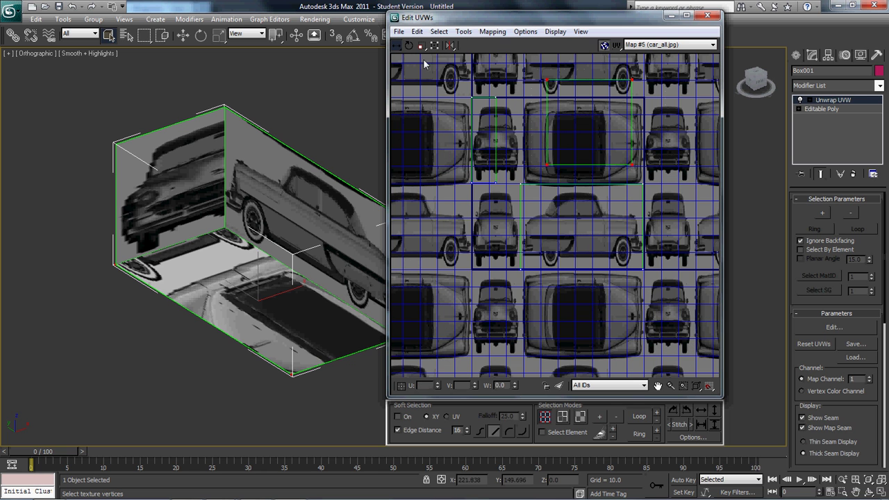
mouse_move(397, 46)
mouse_down()
mouse_move(398, 69)
mouse_move(396, 46)
mouse_up()
drag(636, 86, 639, 103)
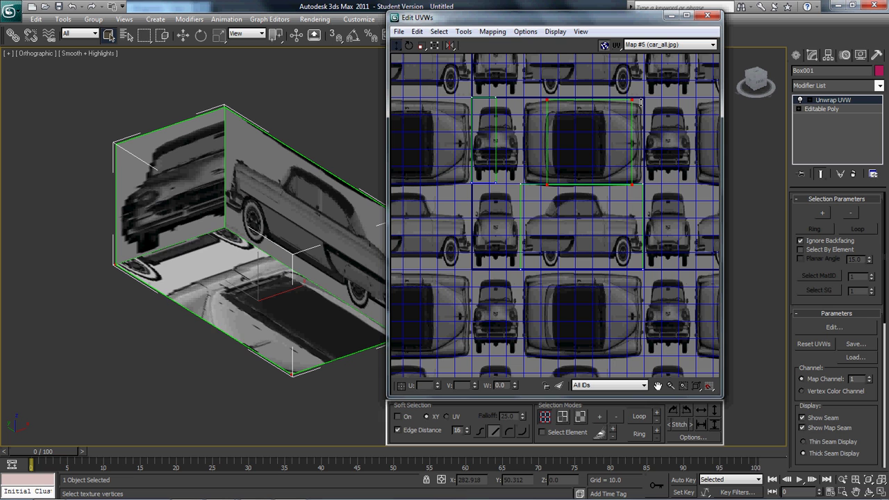
click(603, 153)
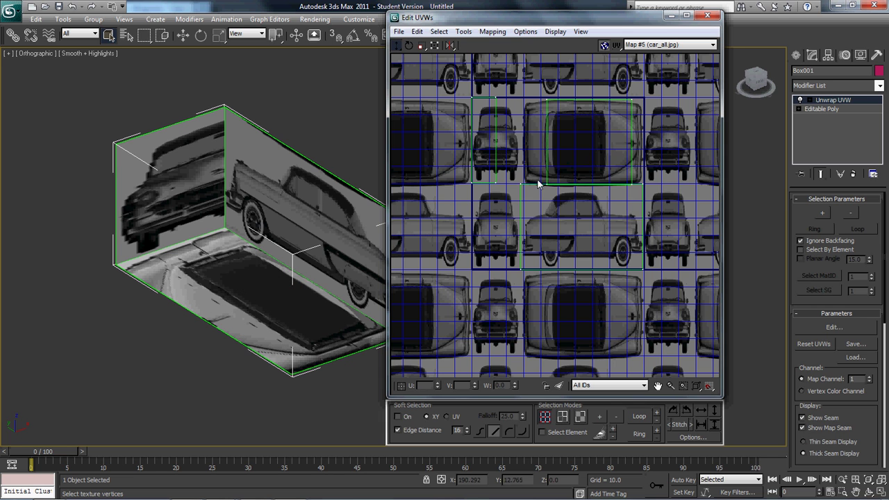
drag(636, 185, 634, 142)
click(565, 128)
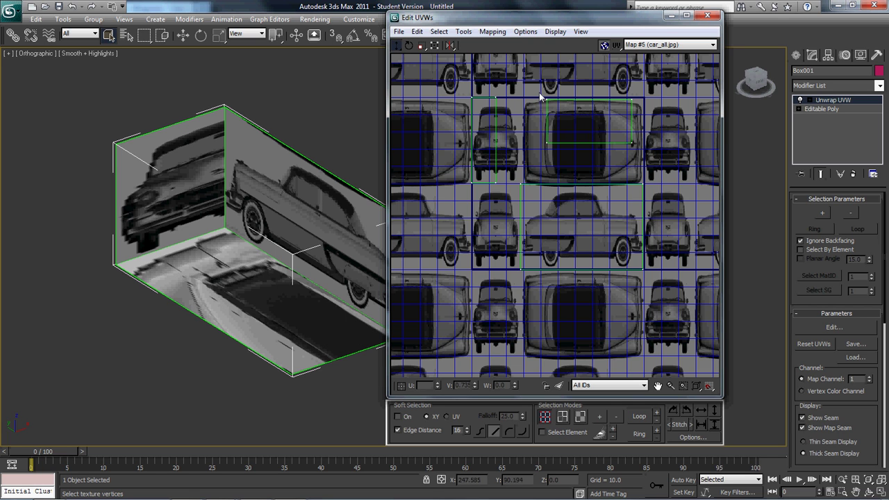
- Rotate the UV rectangle to match the car's top view and pull its top vertices down
drag(541, 97, 566, 116)
drag(539, 91, 679, 160)
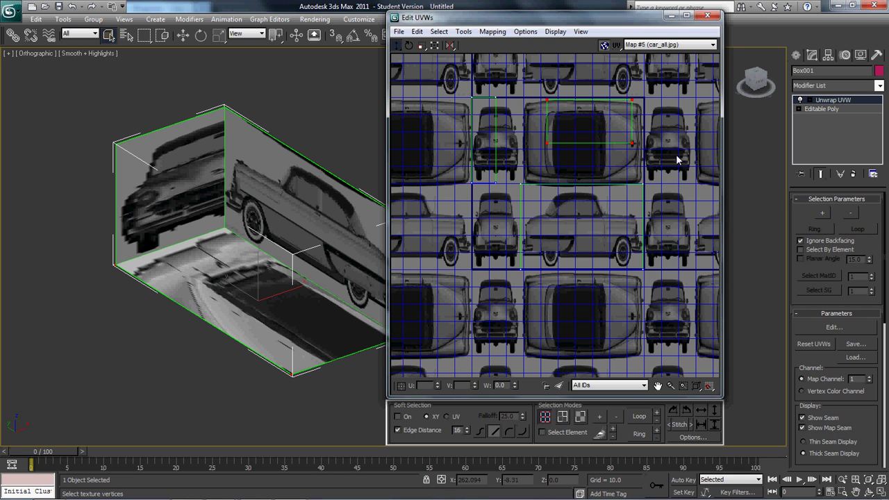
click(409, 46)
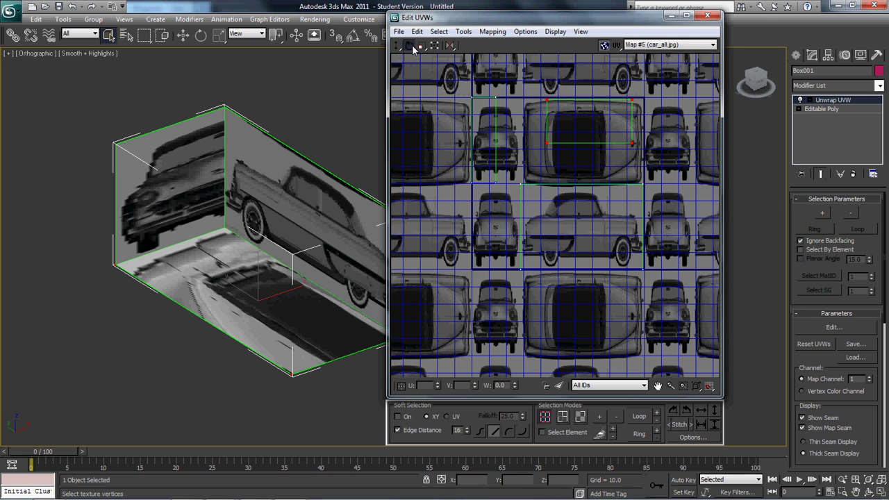
drag(546, 103, 608, 203)
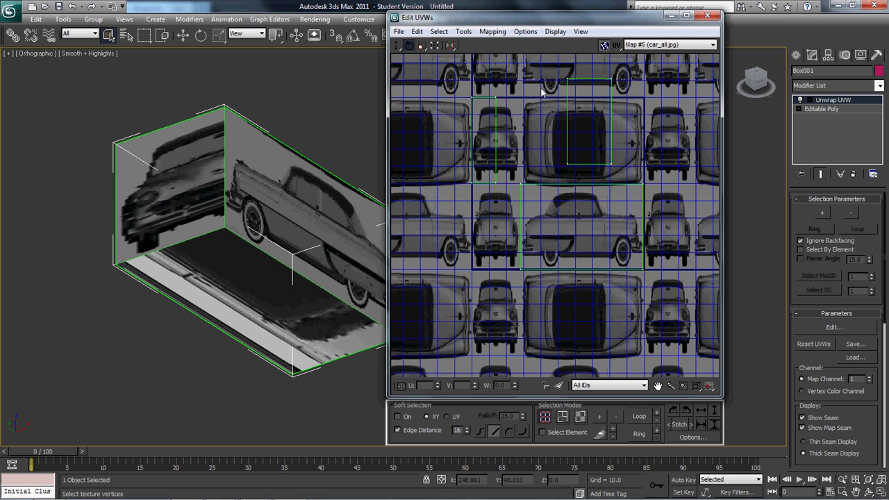
drag(533, 68, 614, 87)
click(397, 45)
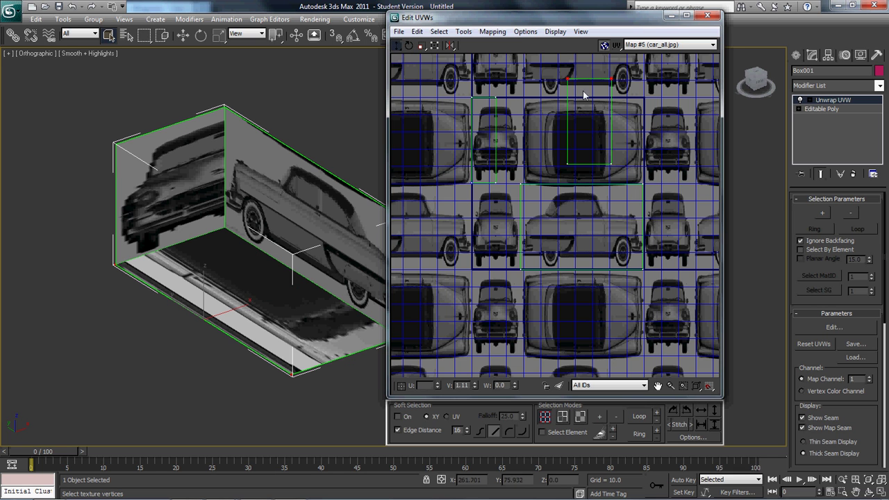
drag(612, 81, 590, 89)
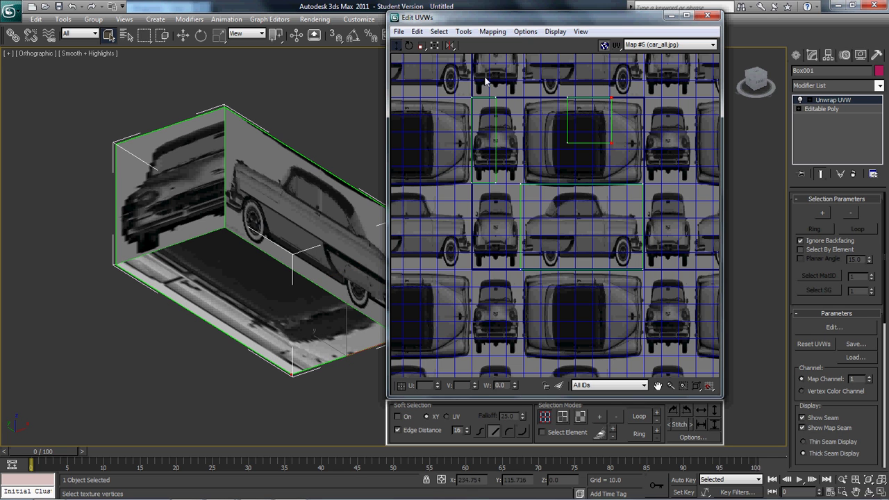
- Widen the UV shell to the right and shift the top and middle vertices left
click(400, 47)
drag(611, 103, 645, 101)
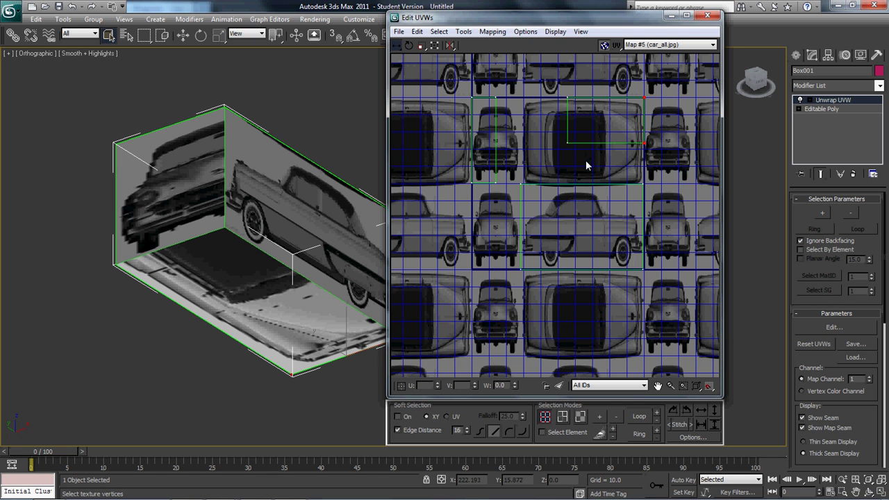
click(568, 143)
drag(571, 146, 522, 149)
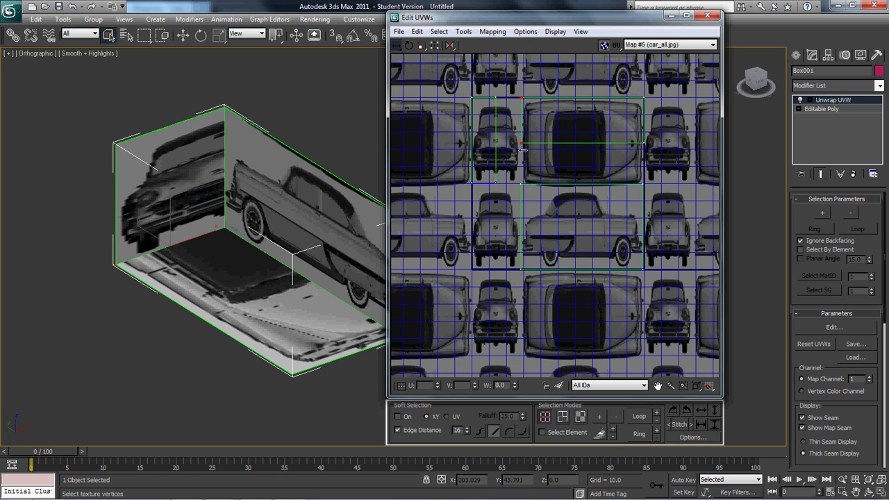
click(521, 172)
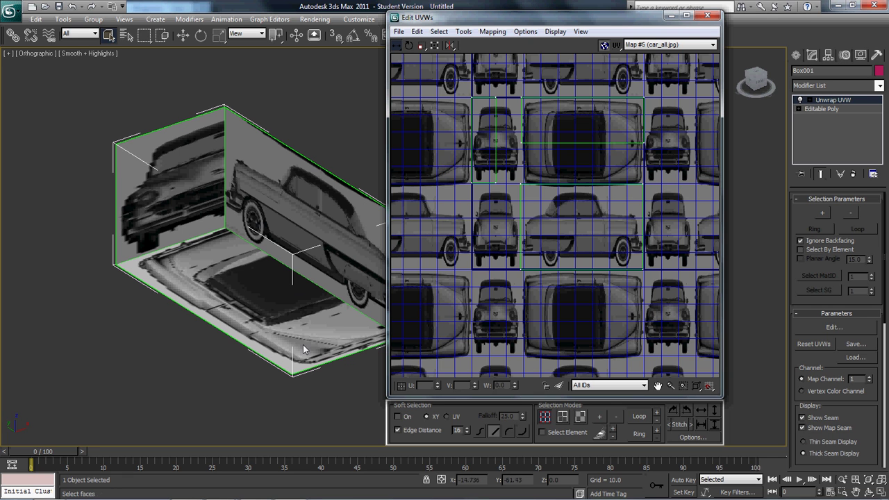
click(706, 14)
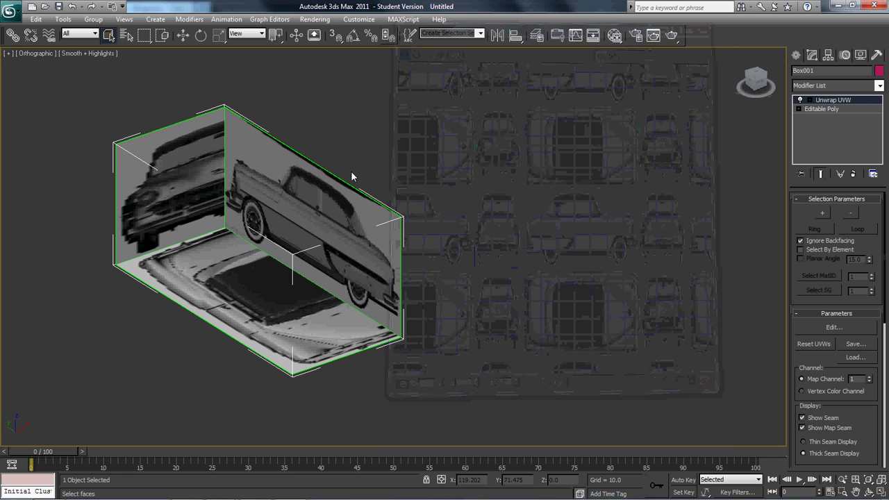
alt+middle_drag(252, 178, 479, 188)
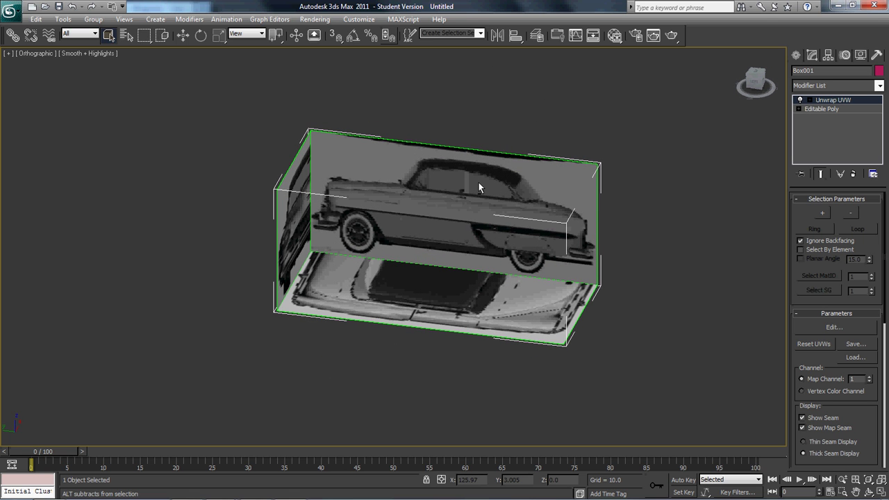